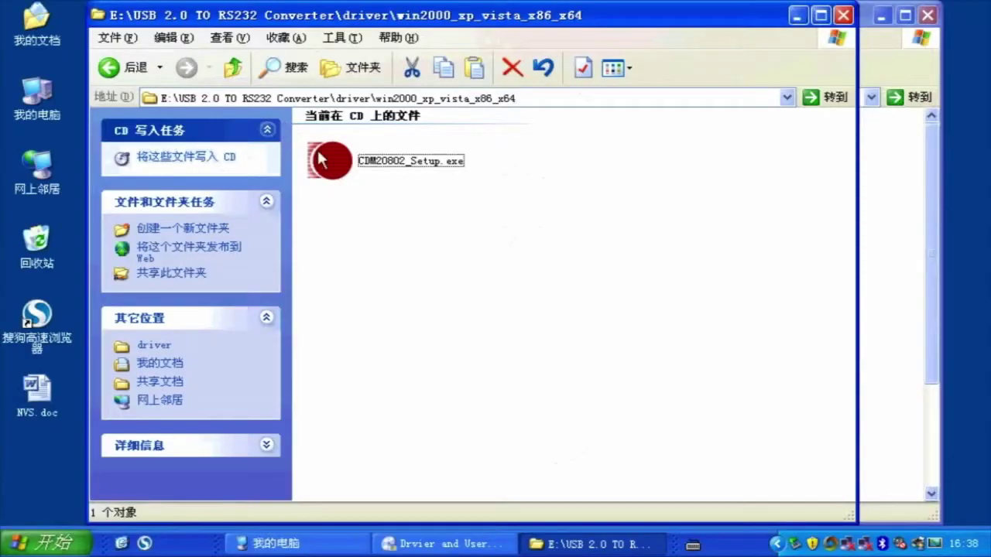
Run the CDM20802_Setup.exe converter driver installer and look up the converter's serial port under Ports (COM and LPT) in Device Manager
{"action": "double_click", "coordinate": [336, 163]}
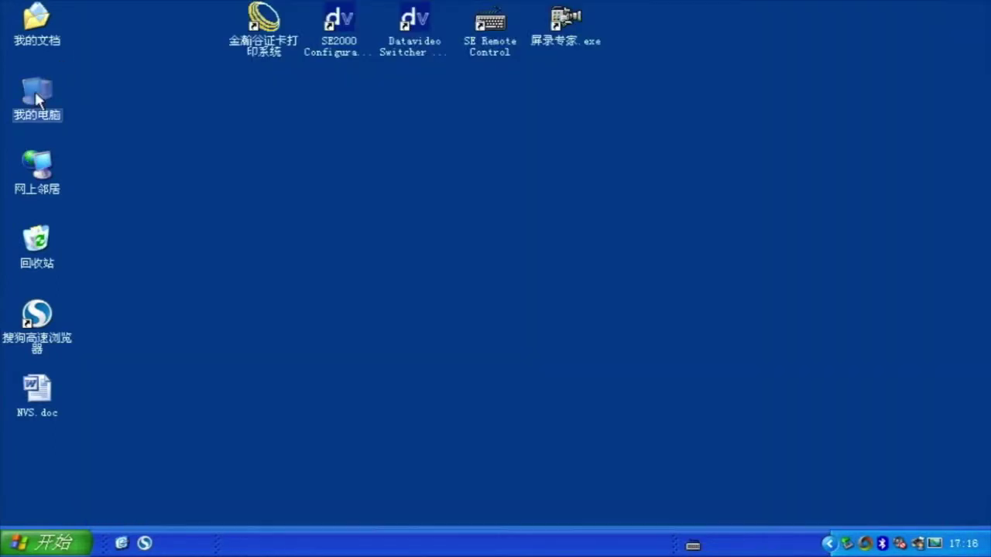
{"action": "right_click", "coordinate": [36, 96]}
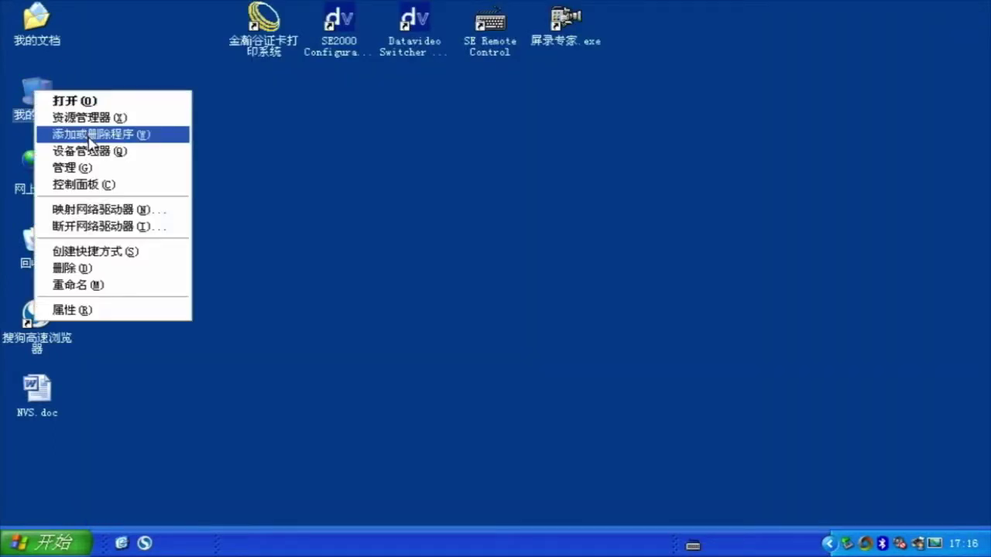
{"action": "left_click", "coordinate": [100, 152]}
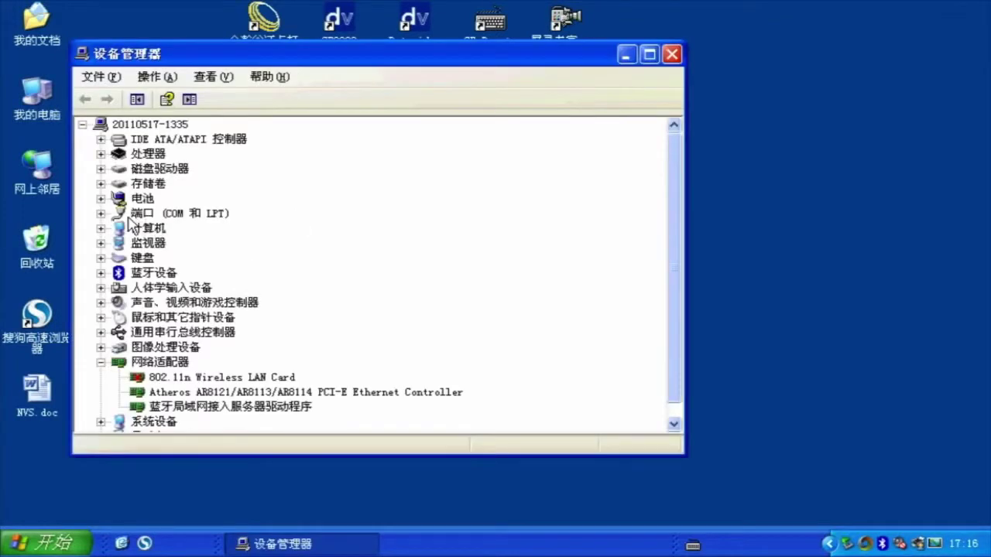
{"action": "left_click", "coordinate": [102, 214]}
{"action": "left_click", "coordinate": [179, 229]}
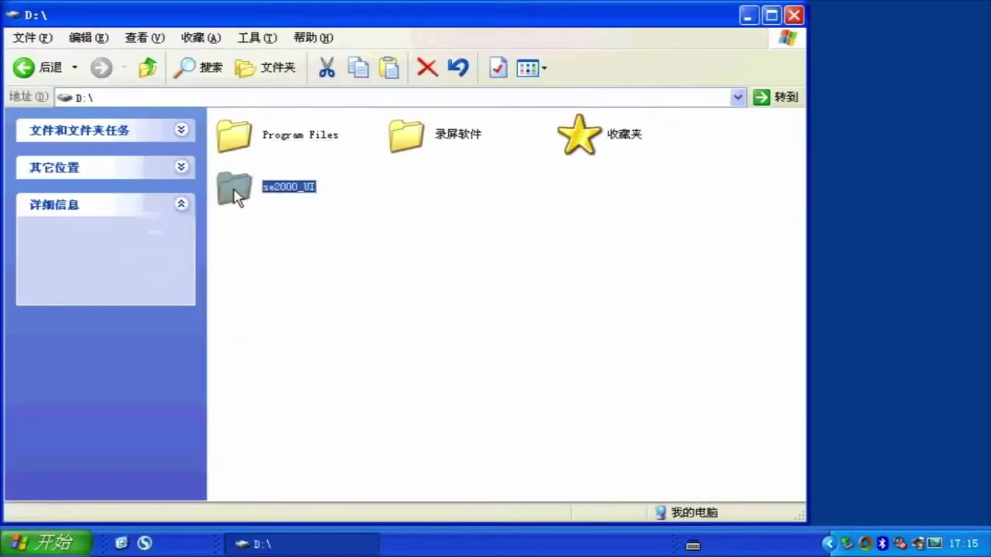
Launch se2000UI.exe from the se2000_UI folder on drive D and dismiss its startup warning
{"action": "double_click", "coordinate": [234, 191]}
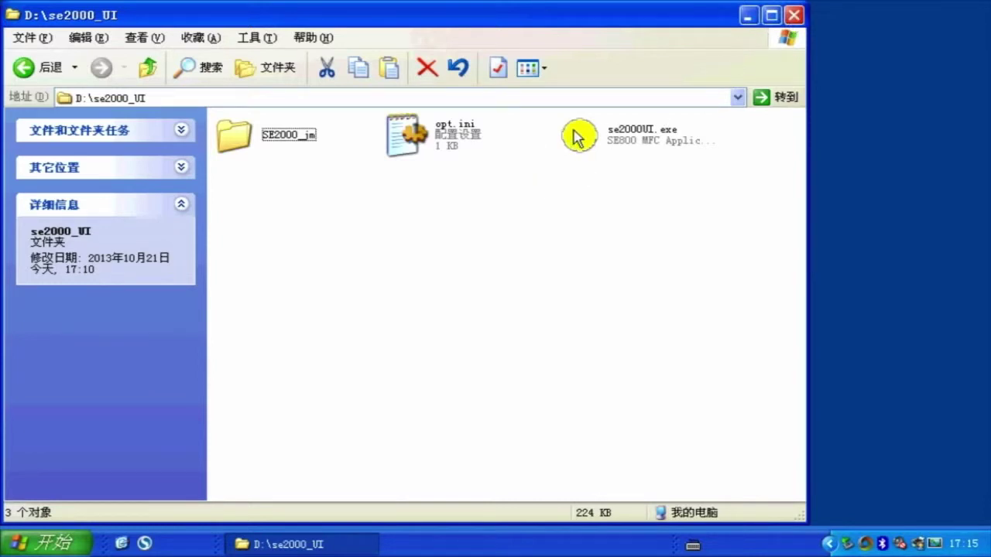
{"action": "double_click", "coordinate": [577, 137]}
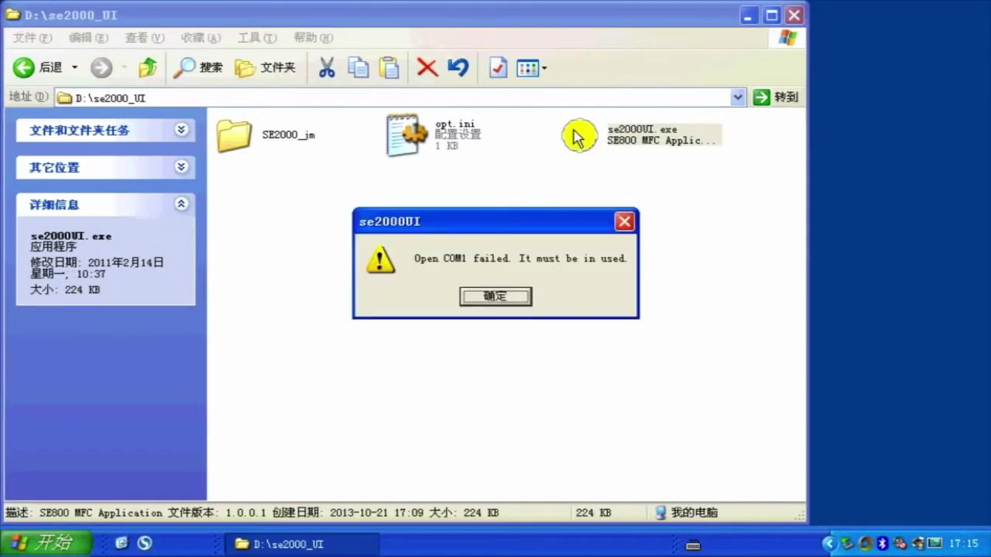
{"action": "left_click", "coordinate": [524, 298]}
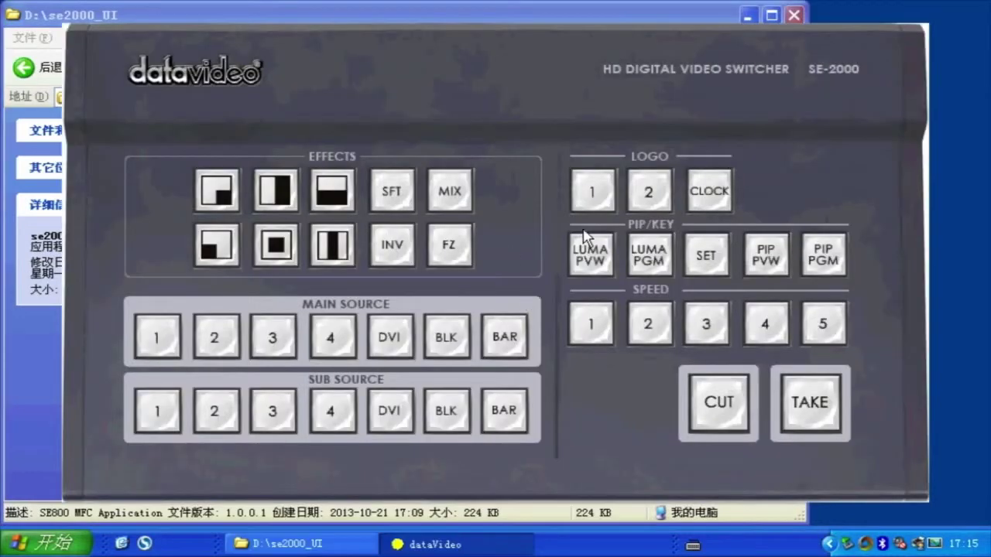
Set the switcher control software's serial port to COM6 in its options
{"action": "right_click", "coordinate": [710, 68]}
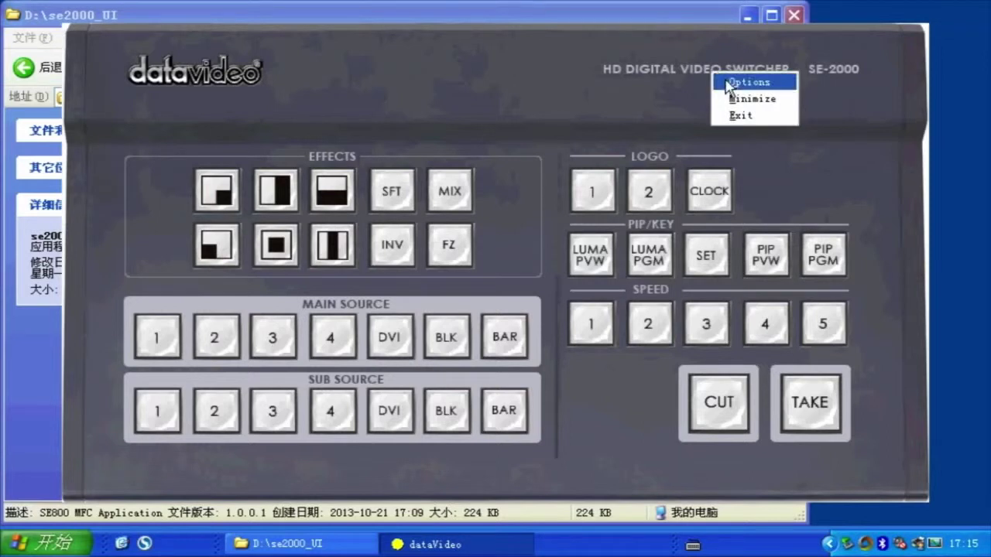
{"action": "left_click", "coordinate": [731, 82]}
{"action": "left_click", "coordinate": [702, 212]}
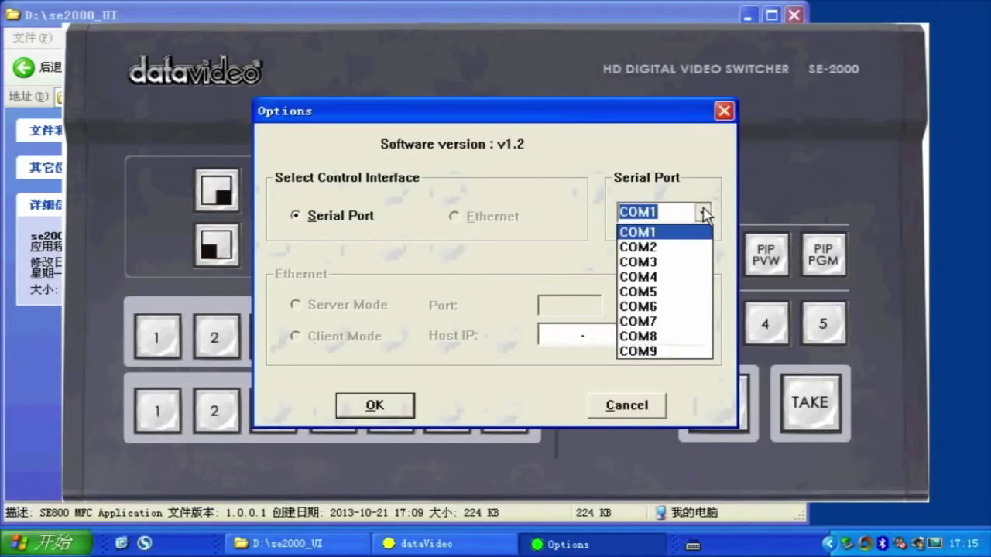
{"action": "left_click", "coordinate": [647, 309]}
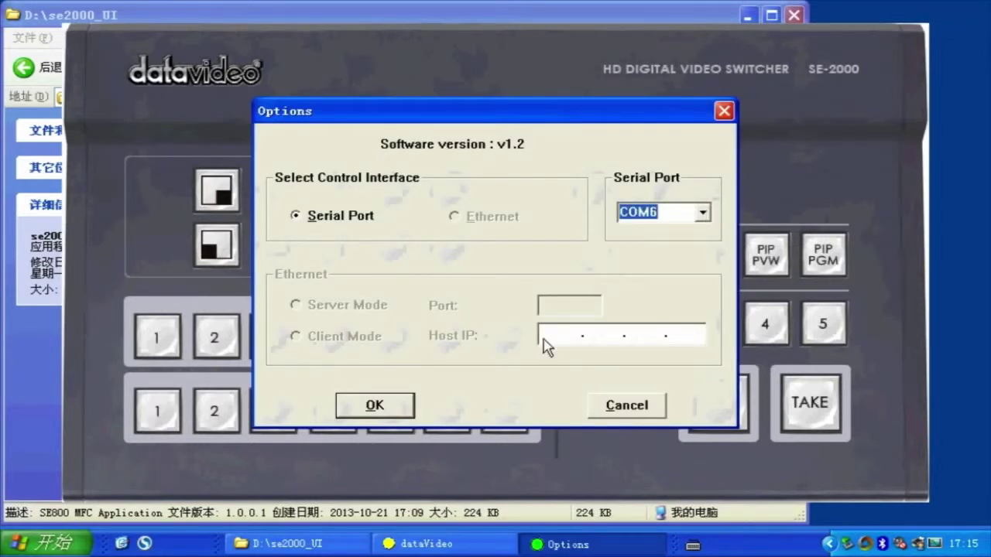
{"action": "left_click", "coordinate": [379, 407]}
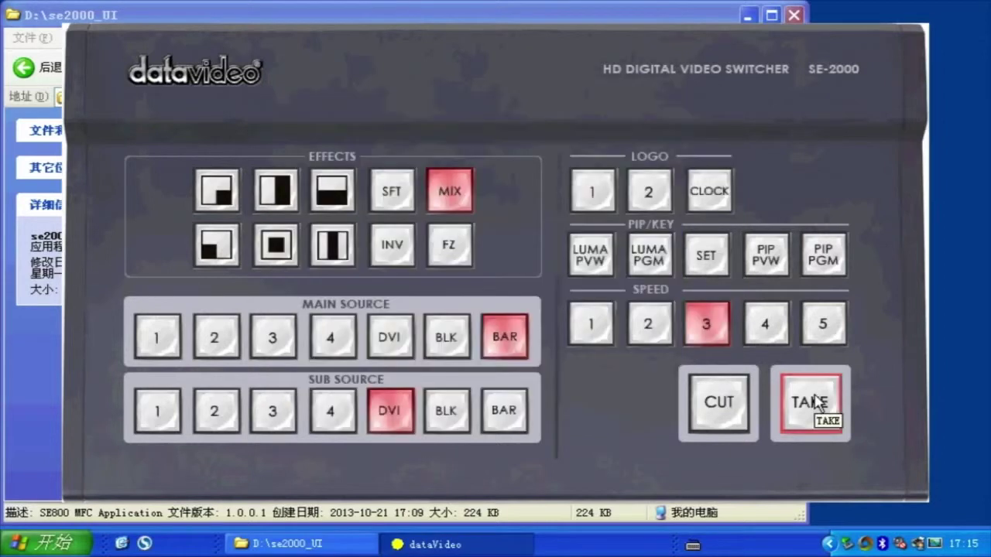
Perform a TAKE transition on the virtual switcher panel and exit the control software
{"action": "left_click", "coordinate": [815, 403]}
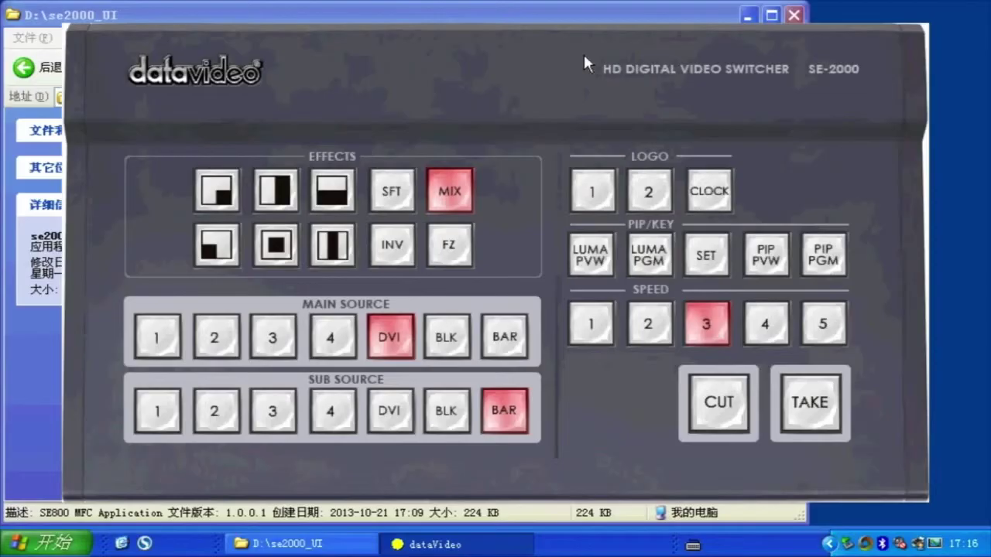
{"action": "right_click", "coordinate": [583, 52]}
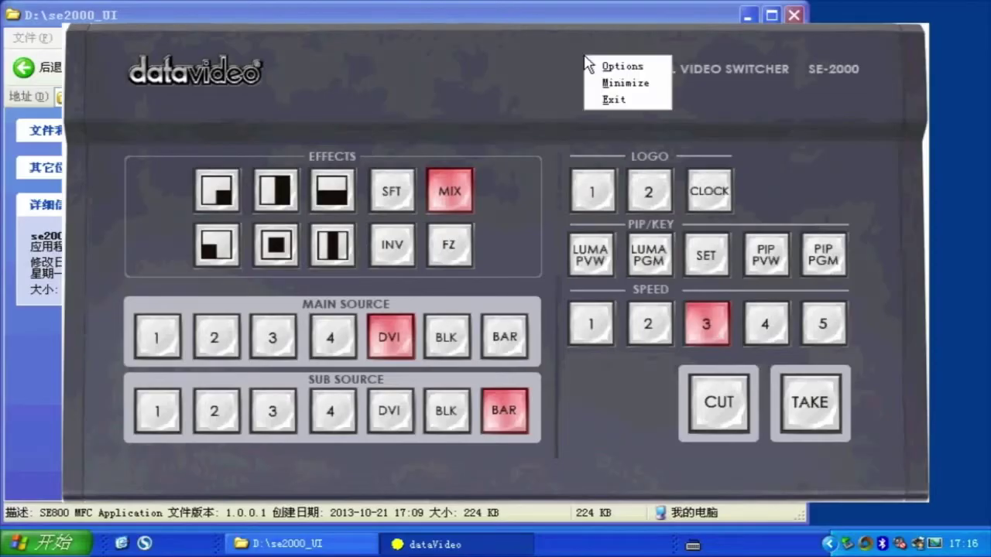
{"action": "left_click", "coordinate": [617, 98]}
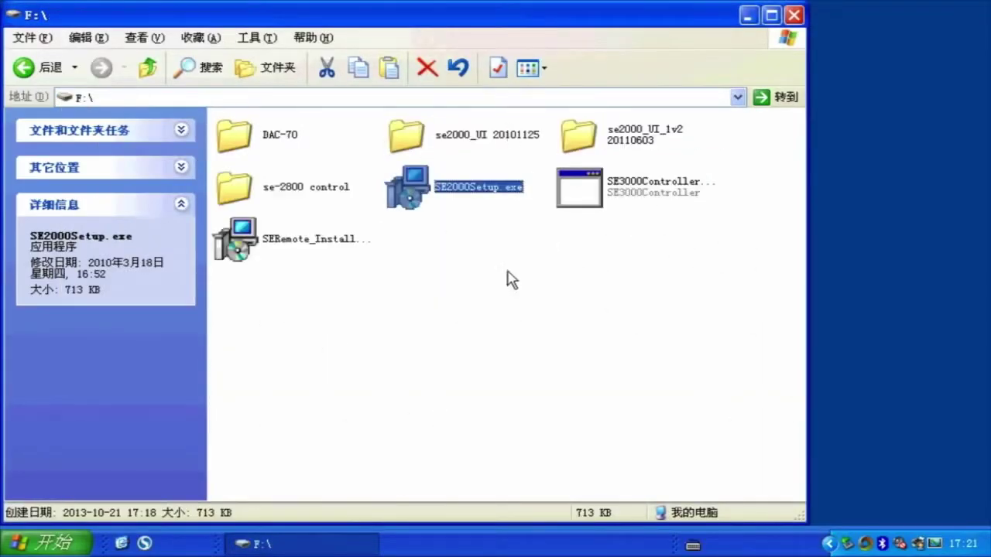
Install the SE2000 Configuration Utility from SE2000Setup.exe into the existing folder C:\Program Files\SE2000 Setup
{"action": "double_click", "coordinate": [414, 183]}
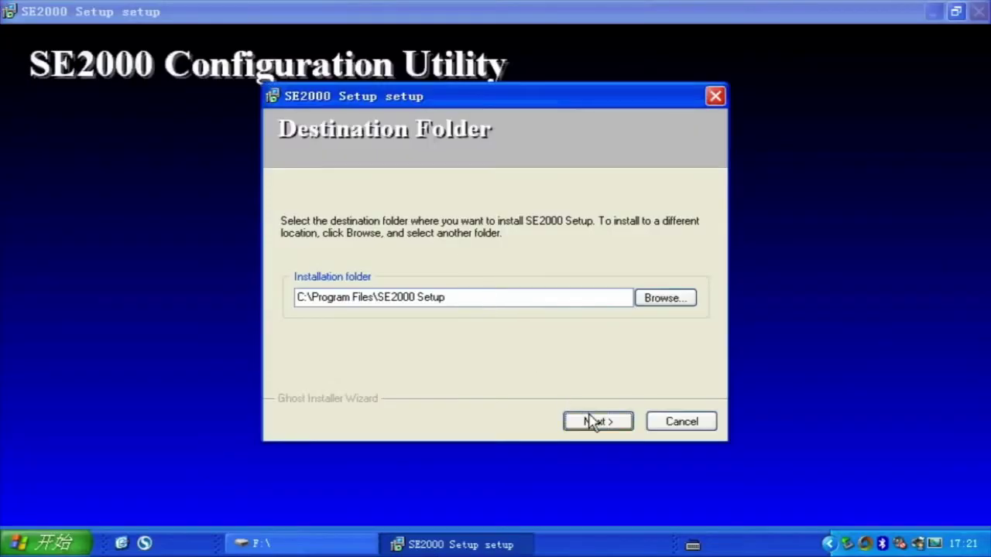
{"action": "left_click", "coordinate": [594, 422]}
{"action": "left_click", "coordinate": [457, 308]}
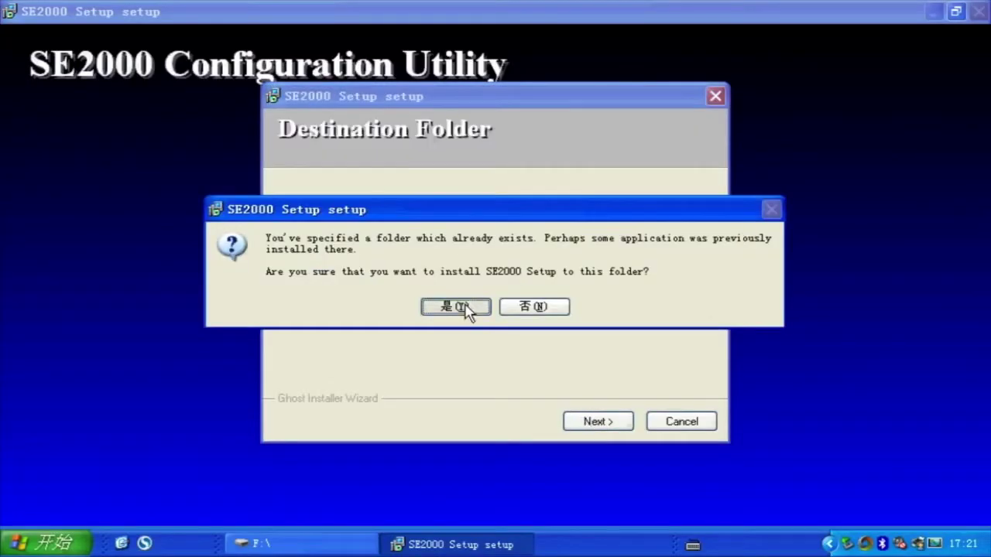
{"action": "left_click", "coordinate": [592, 422]}
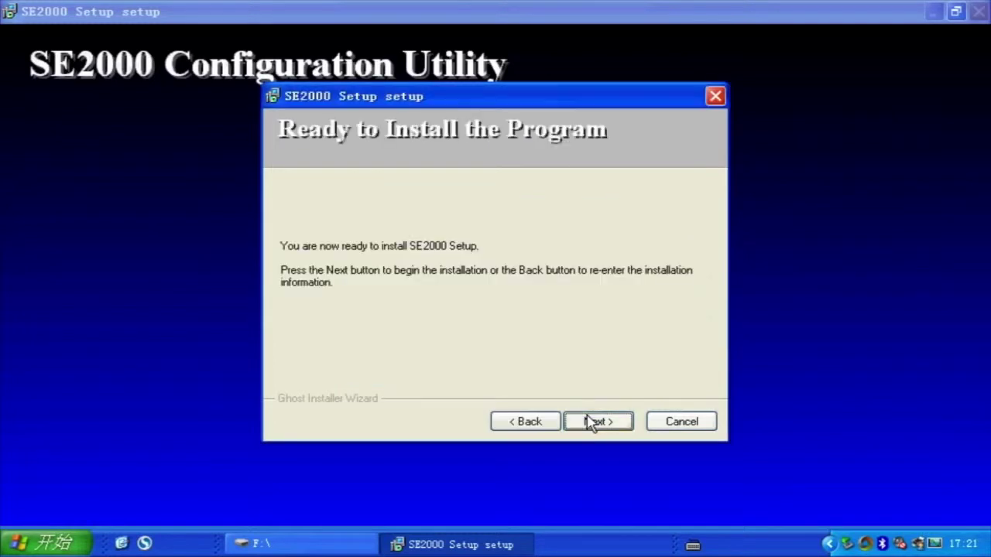
{"action": "left_click", "coordinate": [593, 422]}
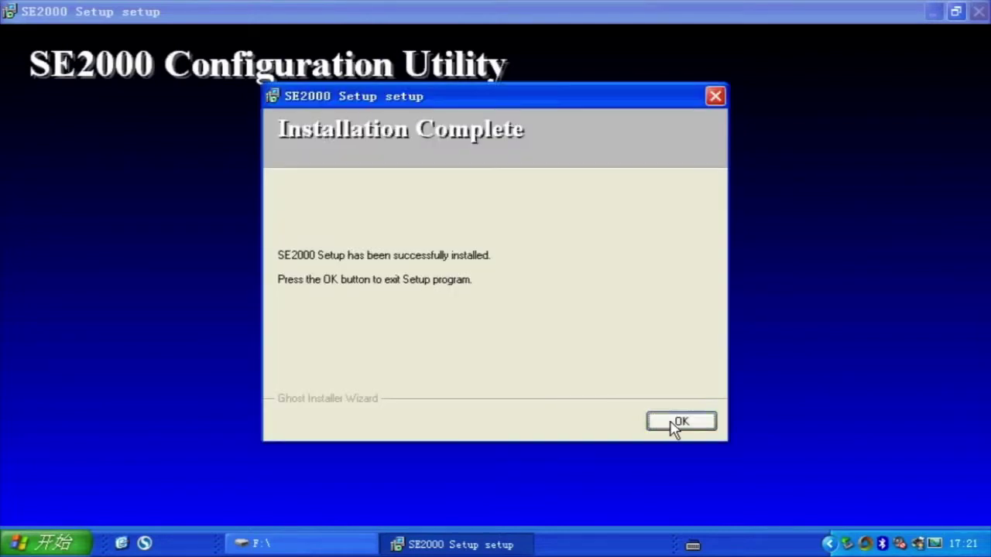
{"action": "left_click", "coordinate": [674, 426]}
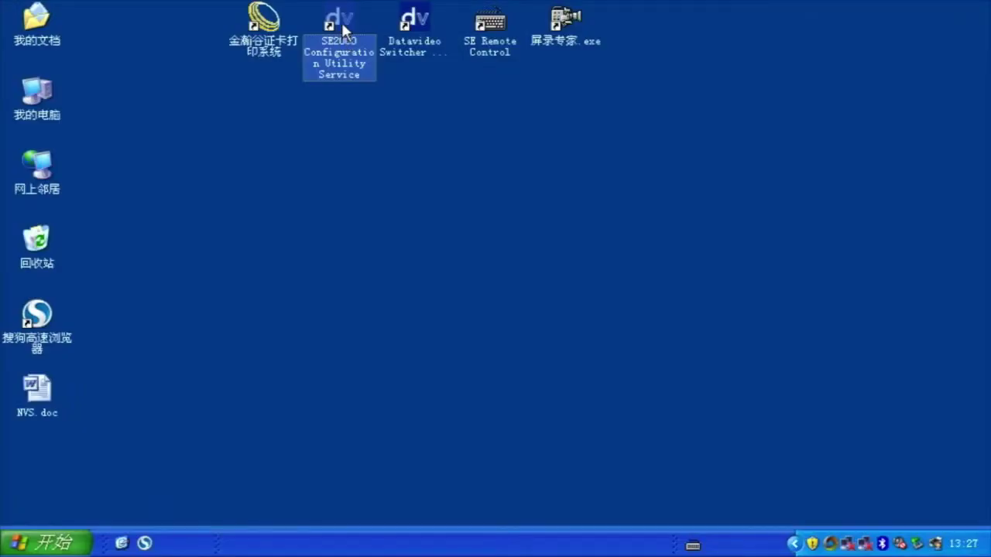
Launch the SE2000 Configuration Utility Service from the desktop and dismiss the link error
{"action": "double_click", "coordinate": [345, 31]}
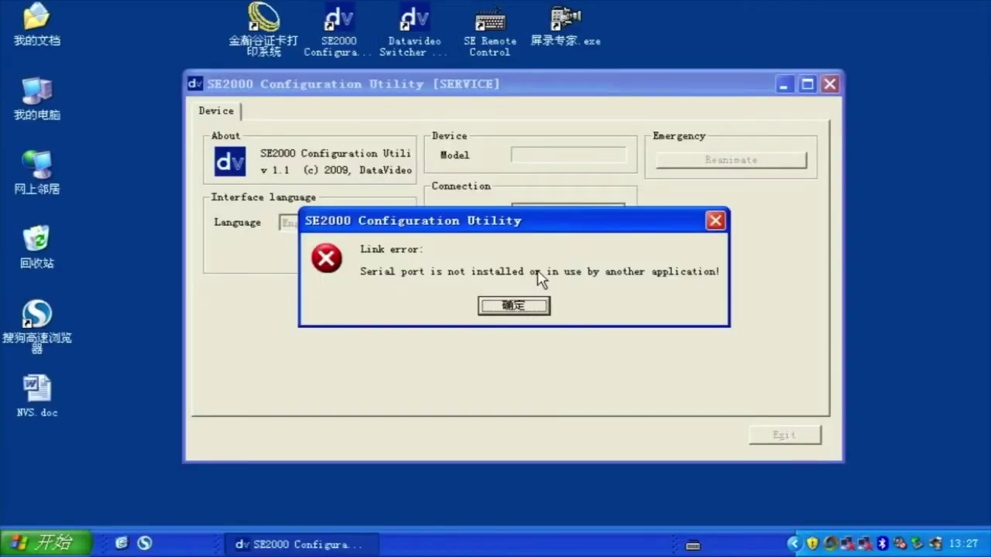
{"action": "left_click", "coordinate": [536, 305]}
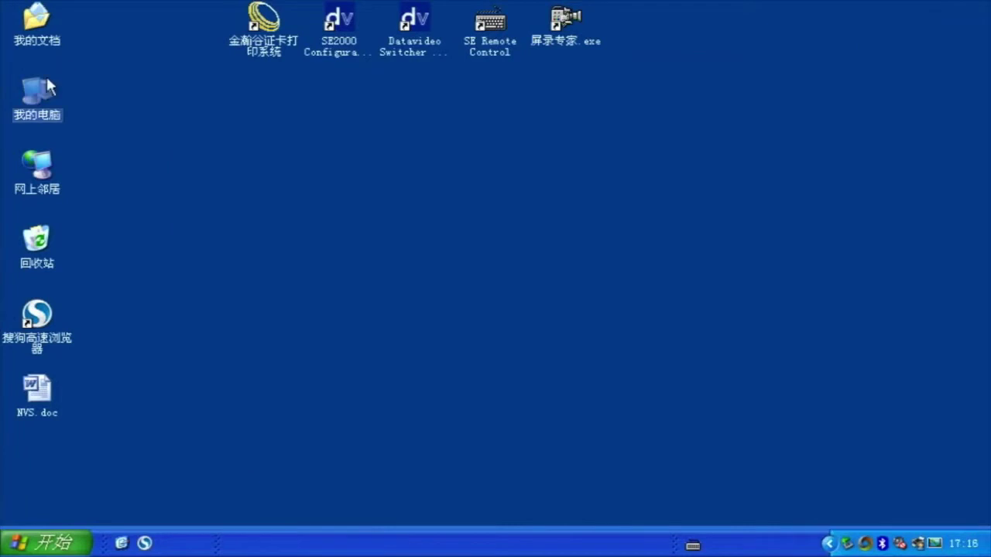
Check the converter's assigned COM port under Ports (COM and LPT) in Device Manager
{"action": "right_click", "coordinate": [35, 96]}
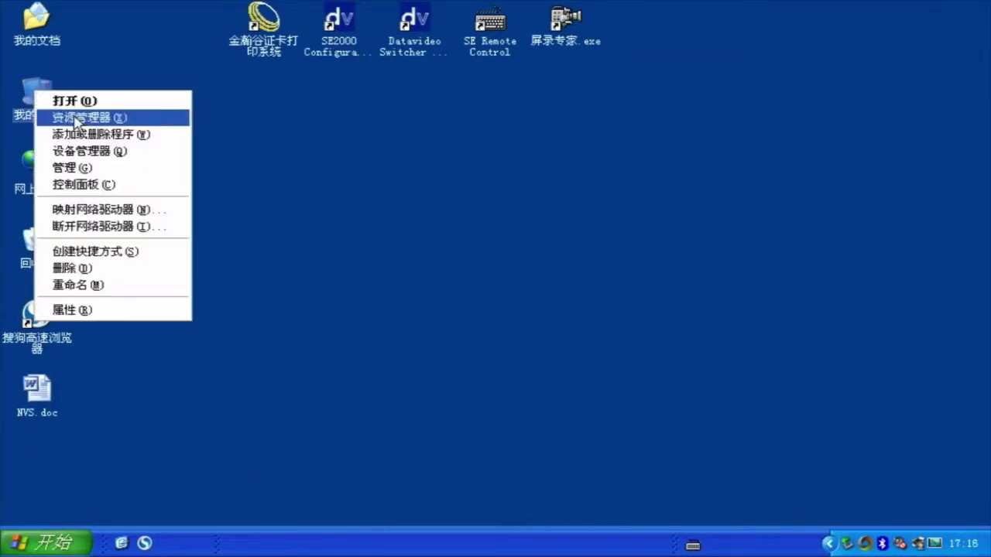
{"action": "left_click", "coordinate": [98, 152]}
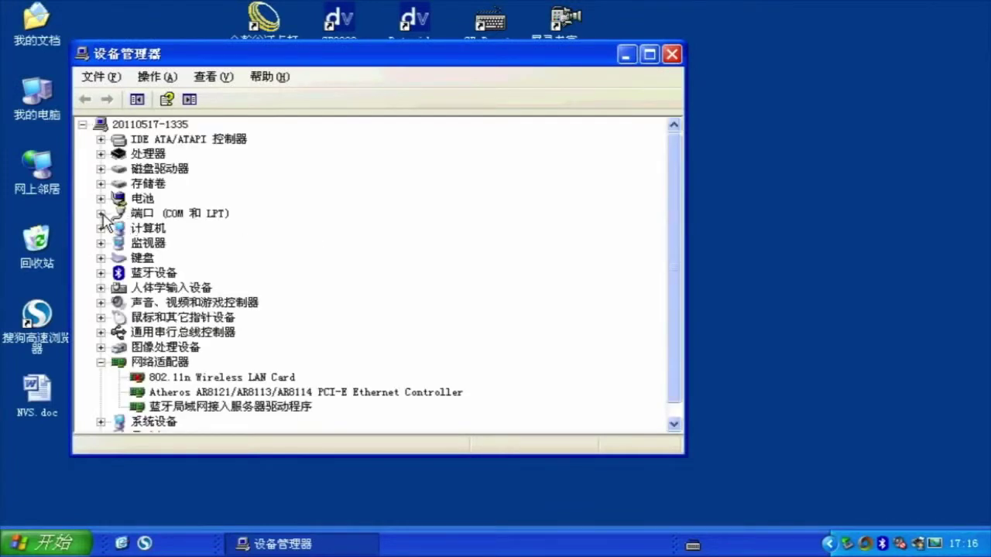
{"action": "left_click", "coordinate": [101, 214]}
{"action": "left_click", "coordinate": [188, 230]}
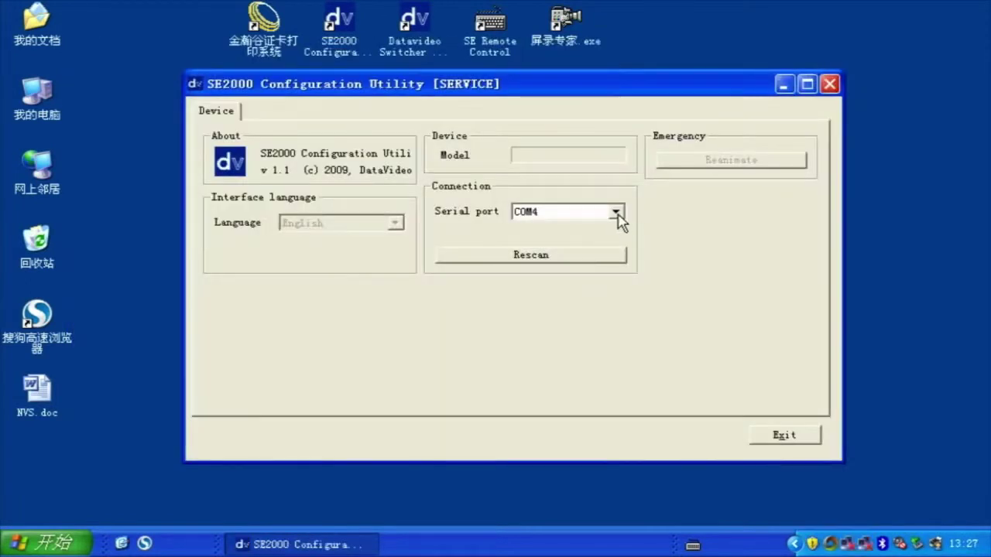
Set the configuration utility's serial port connection to COM6
{"action": "left_click", "coordinate": [617, 216]}
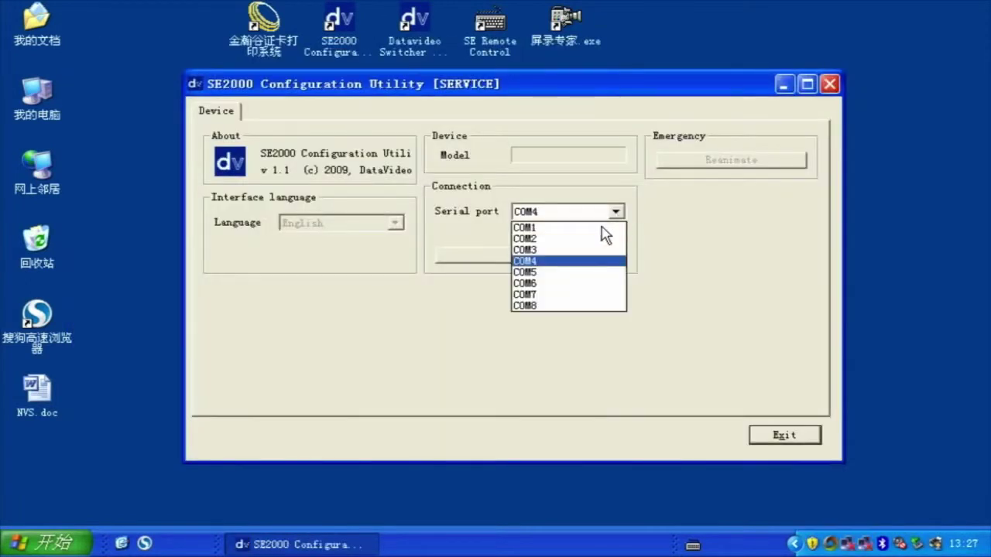
{"action": "left_click", "coordinate": [551, 284]}
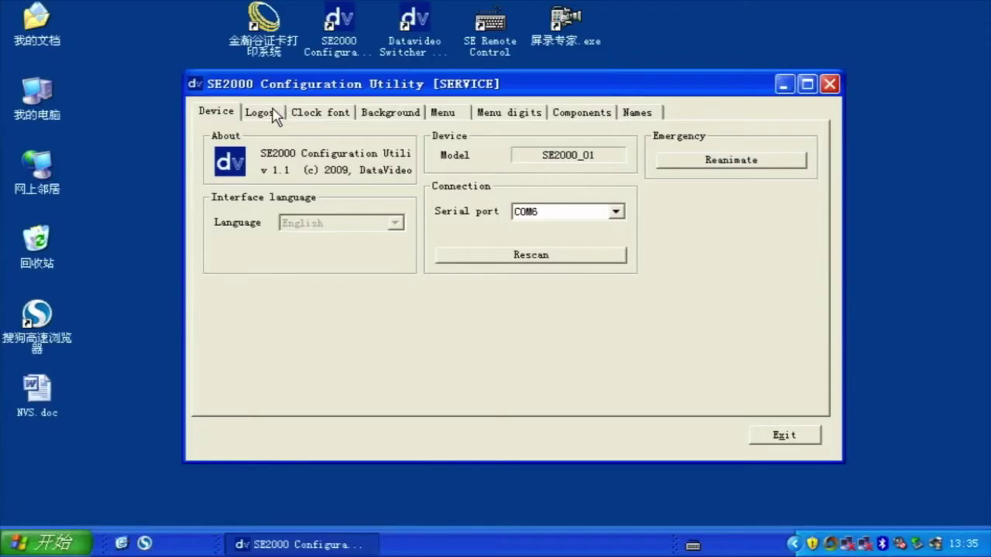
Load the logo image 测试.bmp from drive F into the logo buffer
{"action": "left_click", "coordinate": [275, 116]}
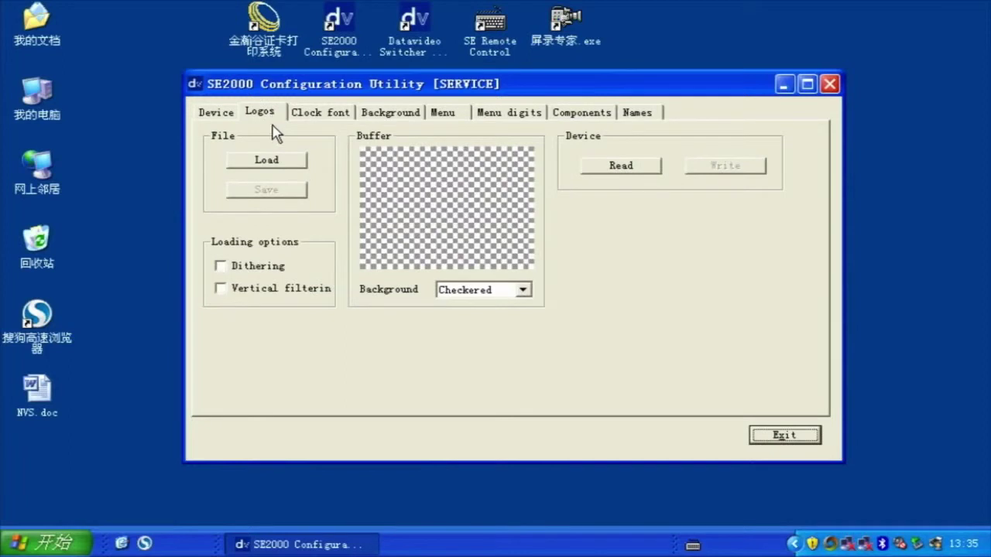
{"action": "left_click", "coordinate": [267, 160]}
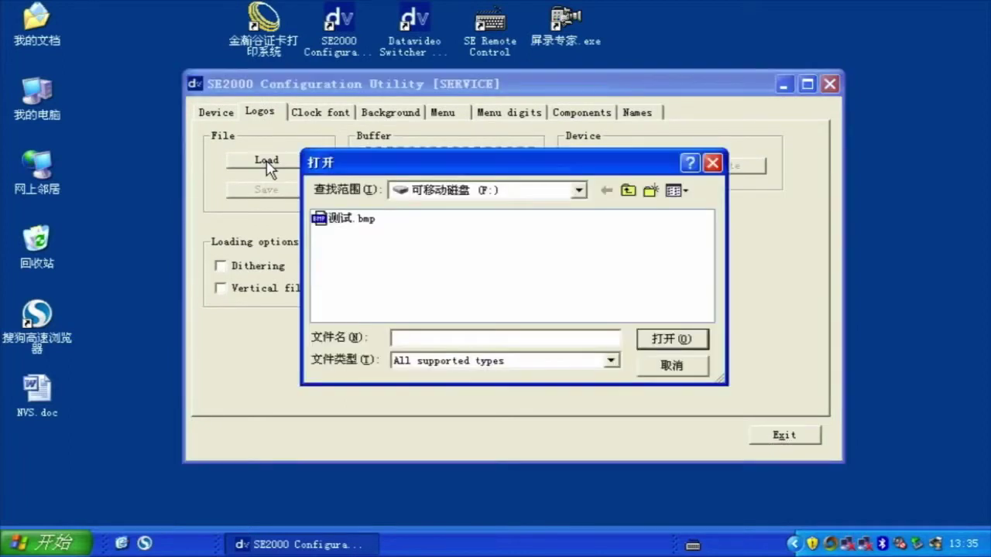
{"action": "left_click", "coordinate": [340, 219]}
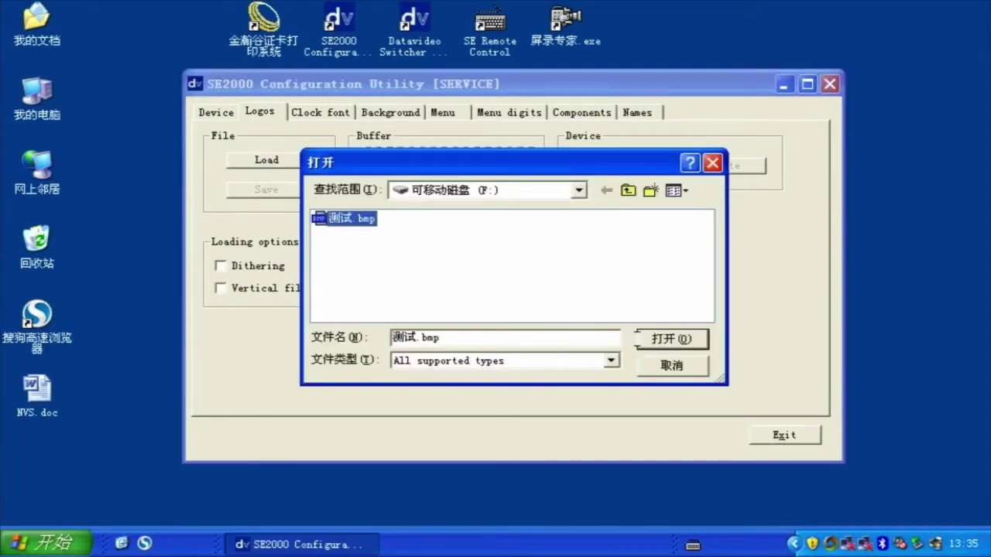
{"action": "left_click", "coordinate": [668, 340]}
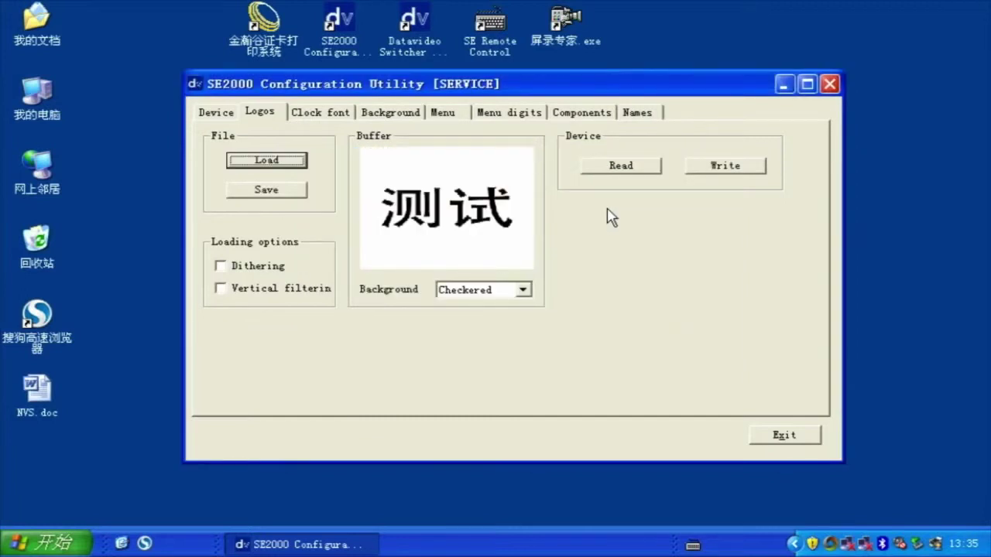
Write the buffered logo to Slot #1 of the device and confirm the data transfer
{"action": "left_click", "coordinate": [728, 169]}
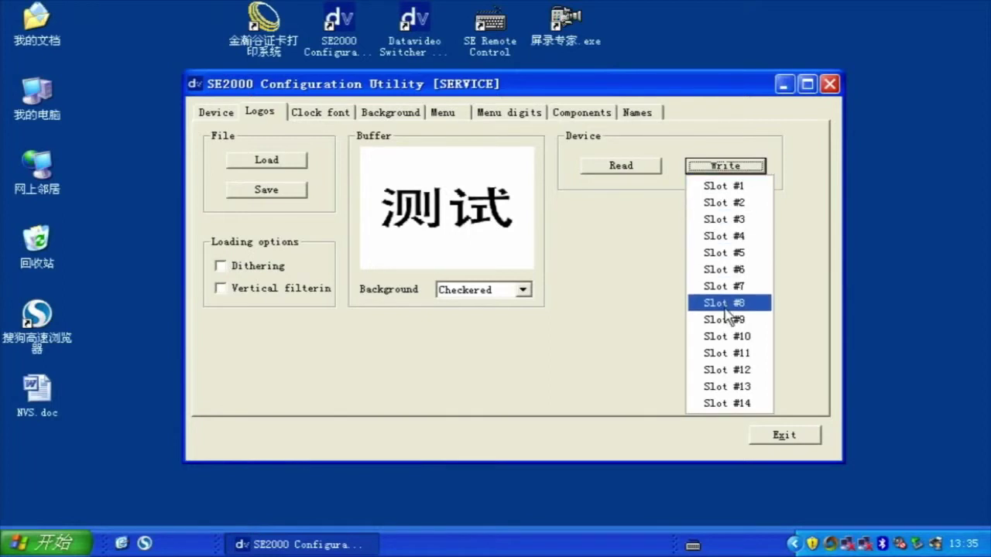
{"action": "left_click", "coordinate": [729, 188]}
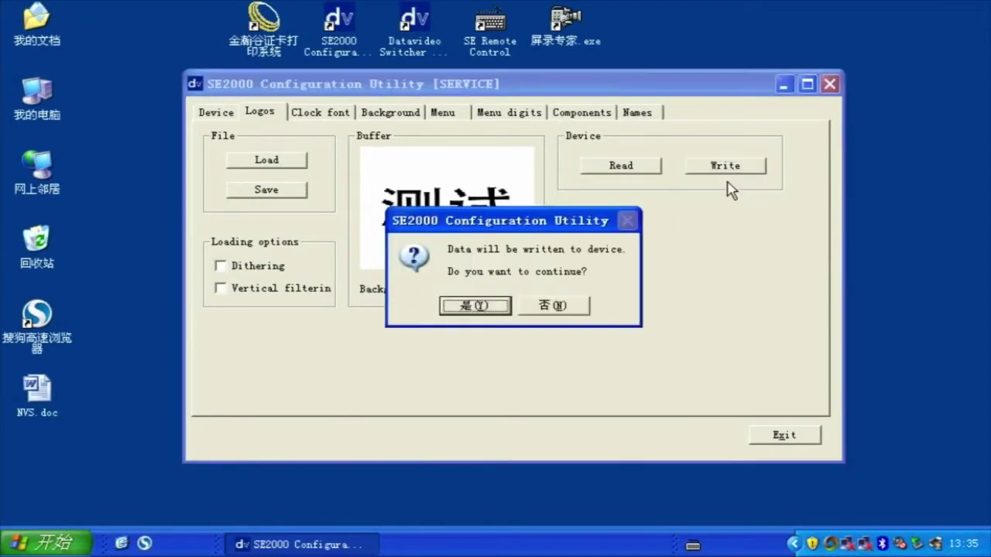
{"action": "left_click", "coordinate": [498, 307]}
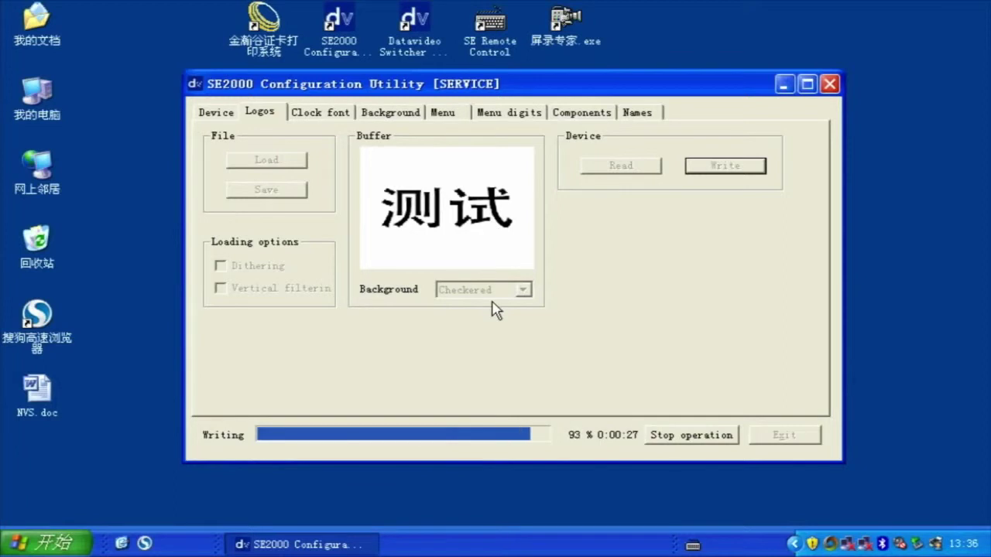
{"action": "left_click", "coordinate": [499, 304]}
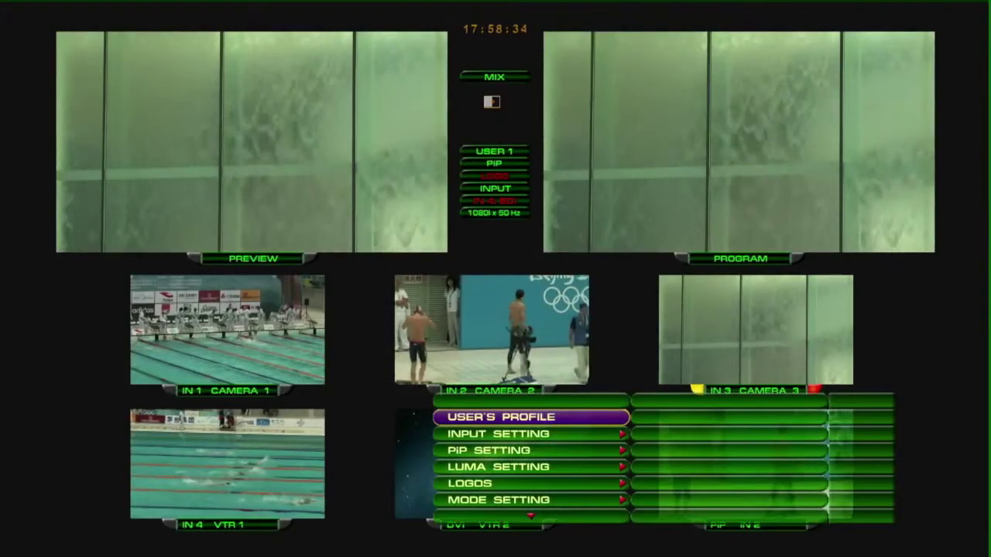
In the switcher's Logos settings, set Select Logo 1 to 01
{"action": "key", "text": "Down"}
{"action": "key", "text": "Down"}
{"action": "key", "text": "Down"}
{"action": "key", "text": "Down"}
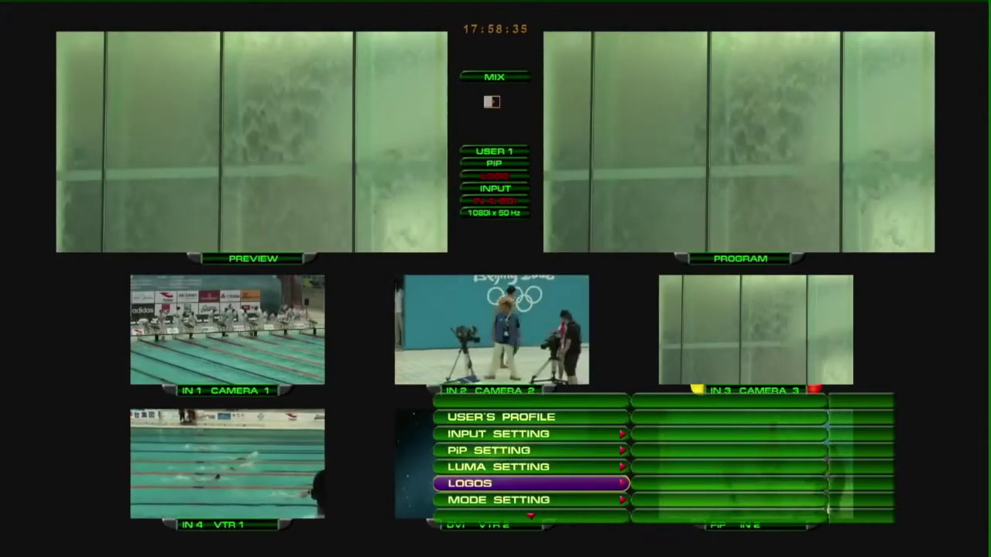
{"action": "key", "text": "Return"}
{"action": "key", "text": "Up"}
{"action": "key", "text": "Up"}
{"action": "key", "text": "Up"}
{"action": "key", "text": "Up"}
{"action": "key", "text": "Up"}
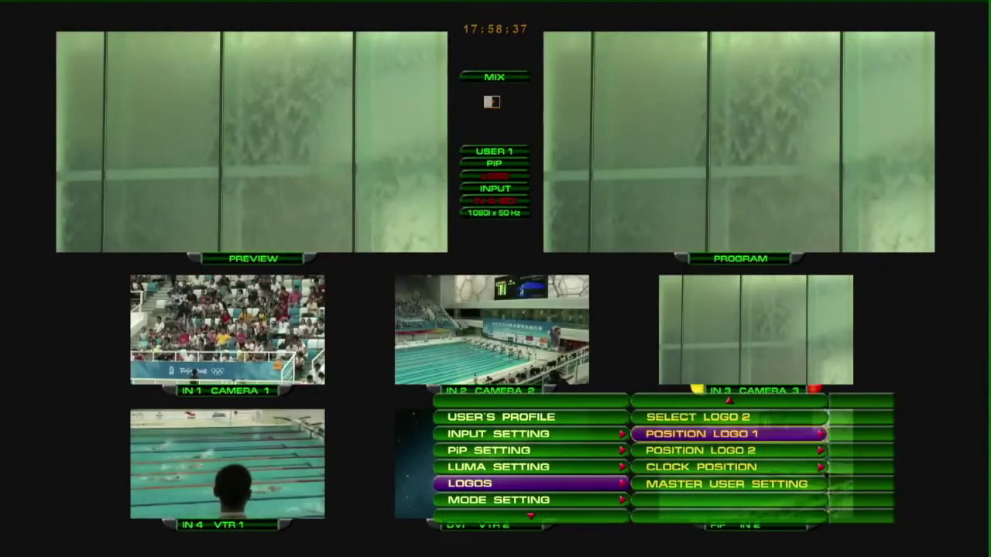
{"action": "key", "text": "Return"}
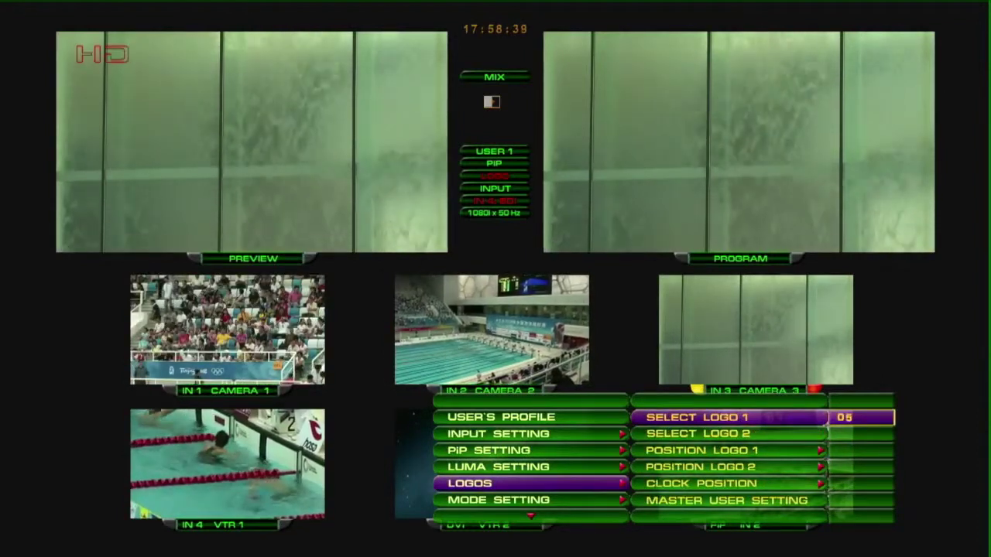
{"action": "key", "text": "Up"}
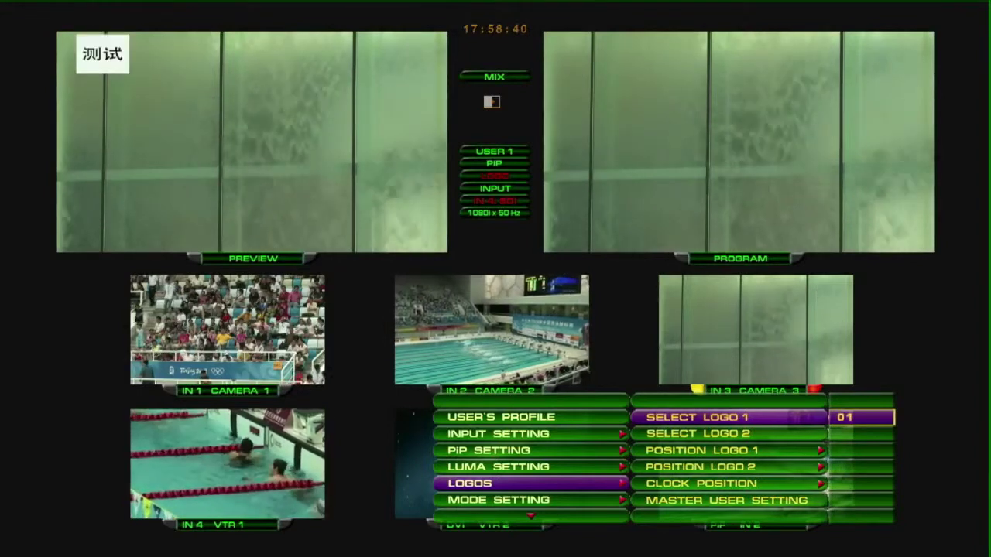
{"action": "key", "text": "Return"}
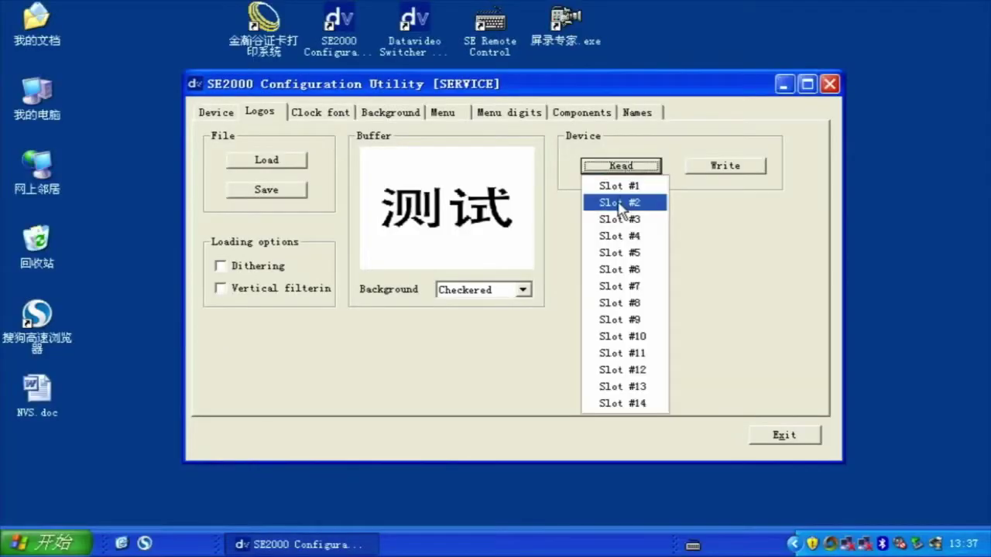
Export the device's Slot #2 logo to the desktop as LOGO2.tga and open the saved image
{"action": "left_click", "coordinate": [620, 208]}
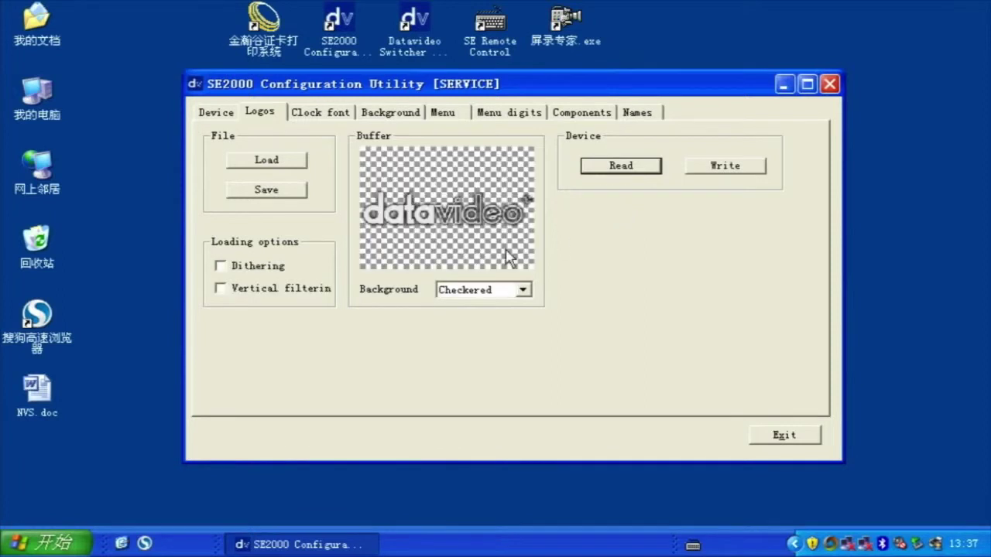
{"action": "left_click", "coordinate": [255, 199]}
{"action": "double_click", "coordinate": [628, 190]}
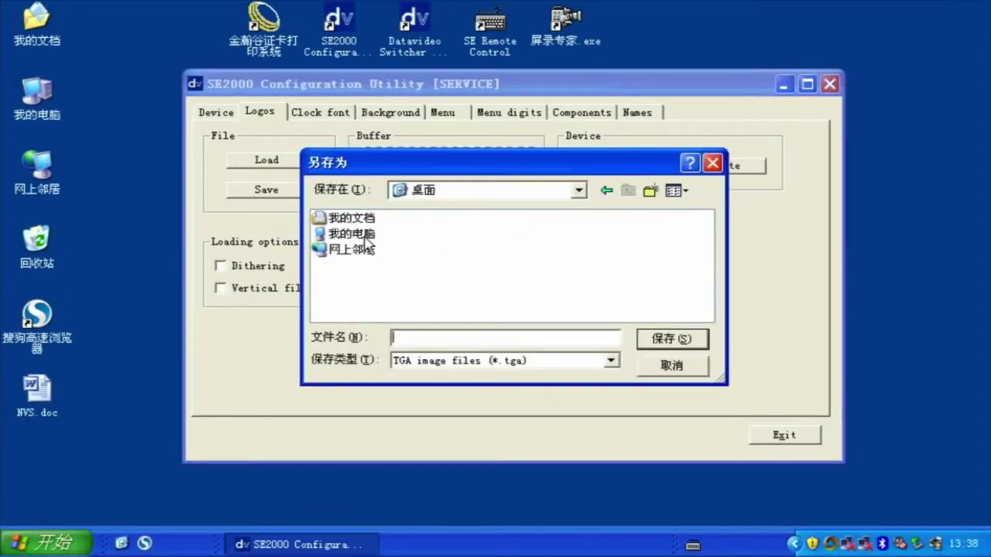
{"action": "double_click", "coordinate": [364, 235]}
{"action": "left_click", "coordinate": [628, 191]}
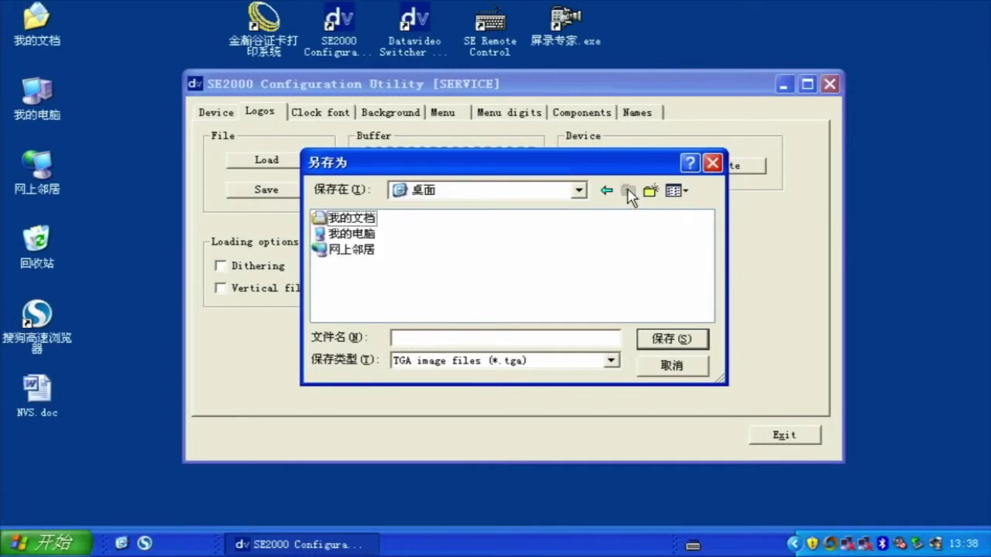
{"action": "left_click", "coordinate": [482, 340]}
{"action": "type", "text": "LOGO"}
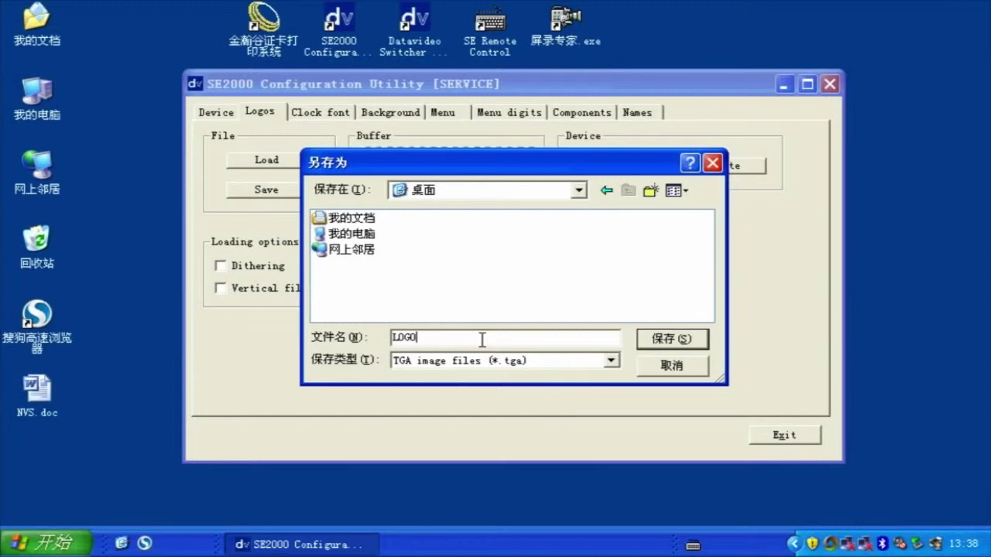
{"action": "type", "text": "2"}
{"action": "left_click", "coordinate": [672, 340]}
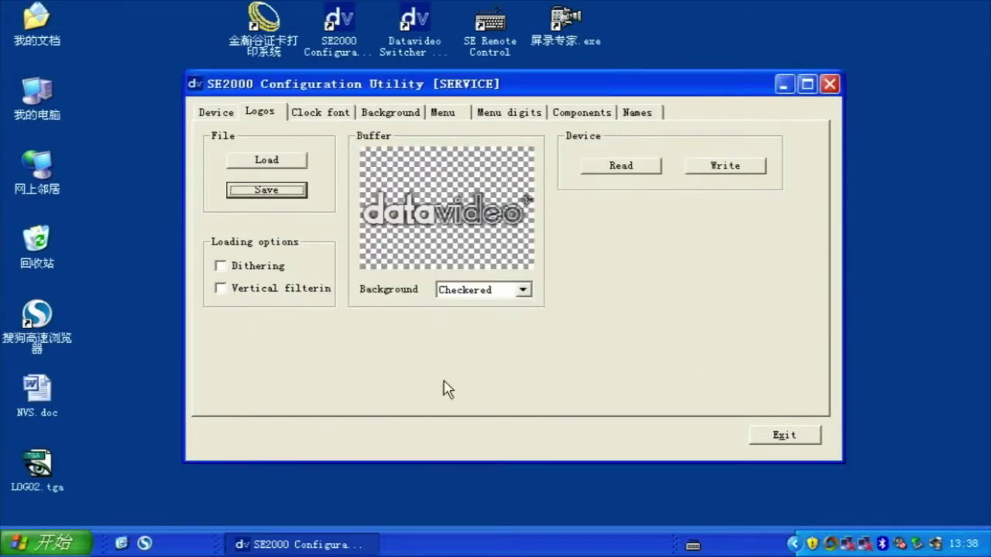
{"action": "double_click", "coordinate": [43, 458]}
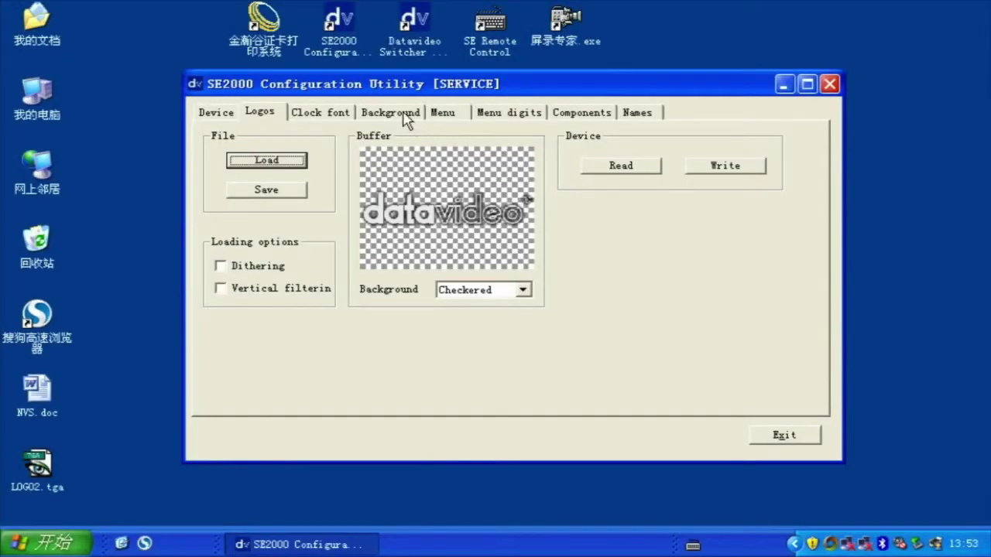
Load the background image MV背景.bmp from removable drive F into the background buffer
{"action": "left_click", "coordinate": [402, 113]}
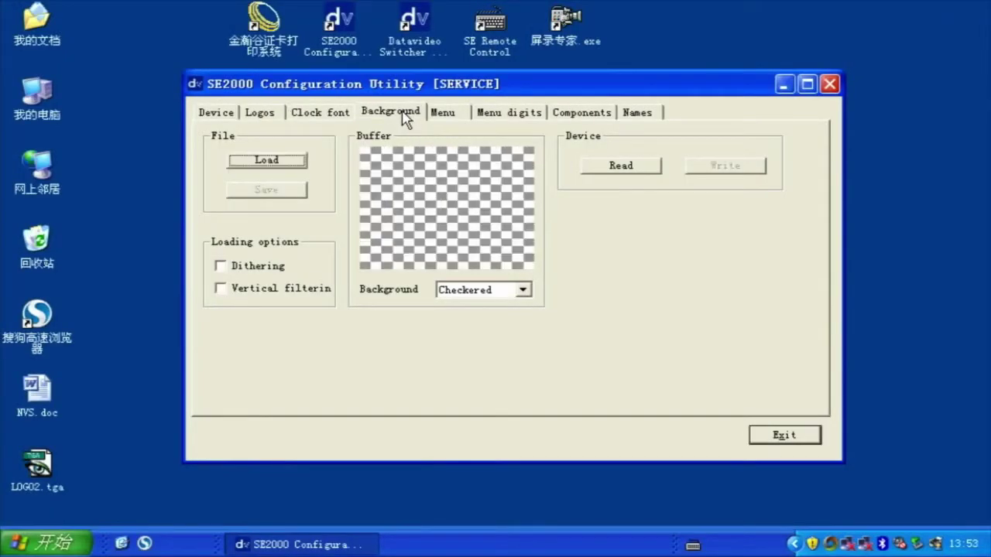
{"action": "left_click", "coordinate": [294, 163]}
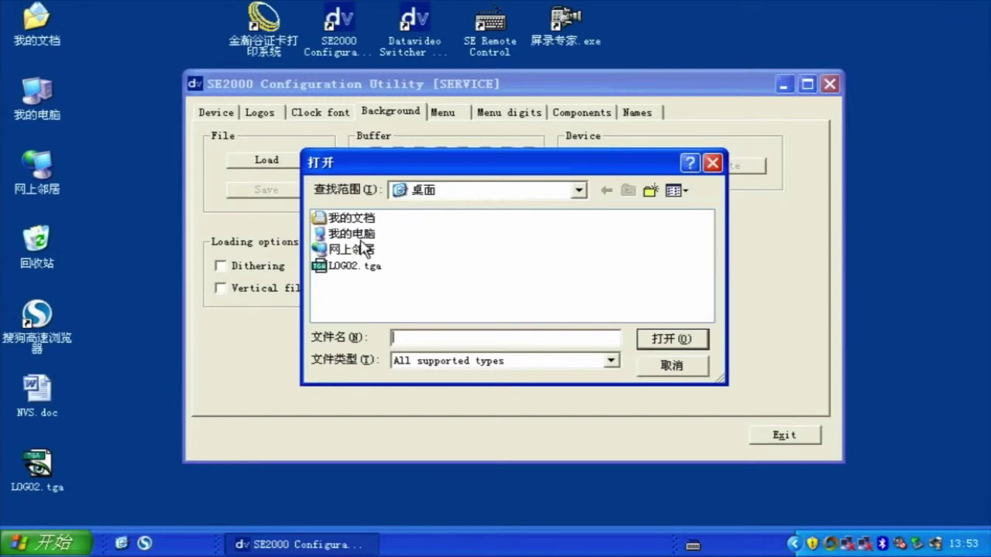
{"action": "double_click", "coordinate": [355, 234]}
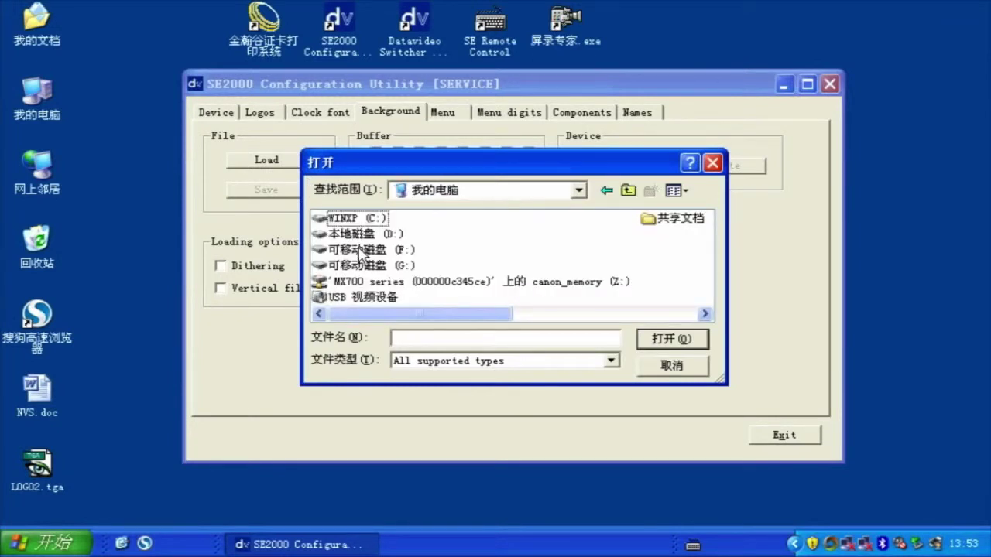
{"action": "left_click", "coordinate": [360, 251]}
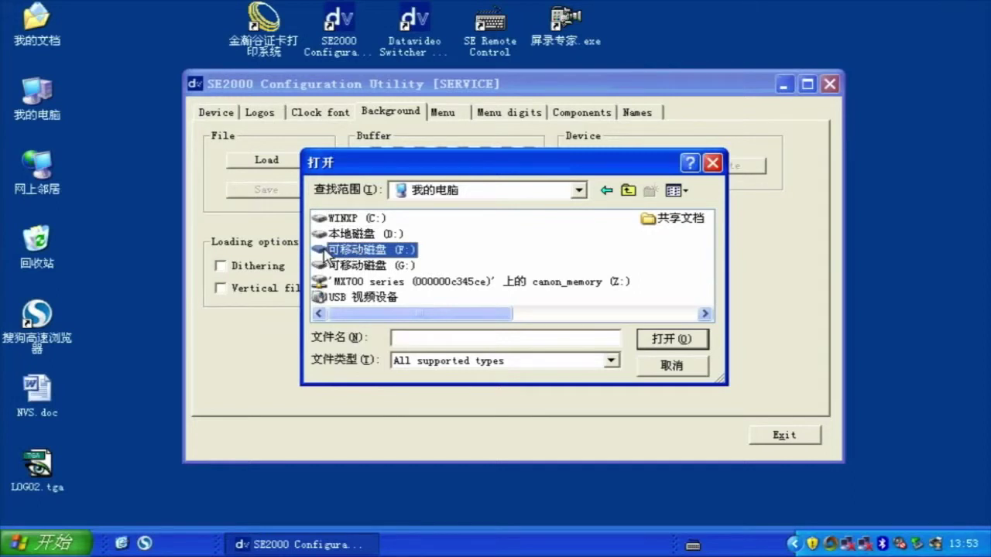
{"action": "double_click", "coordinate": [322, 249]}
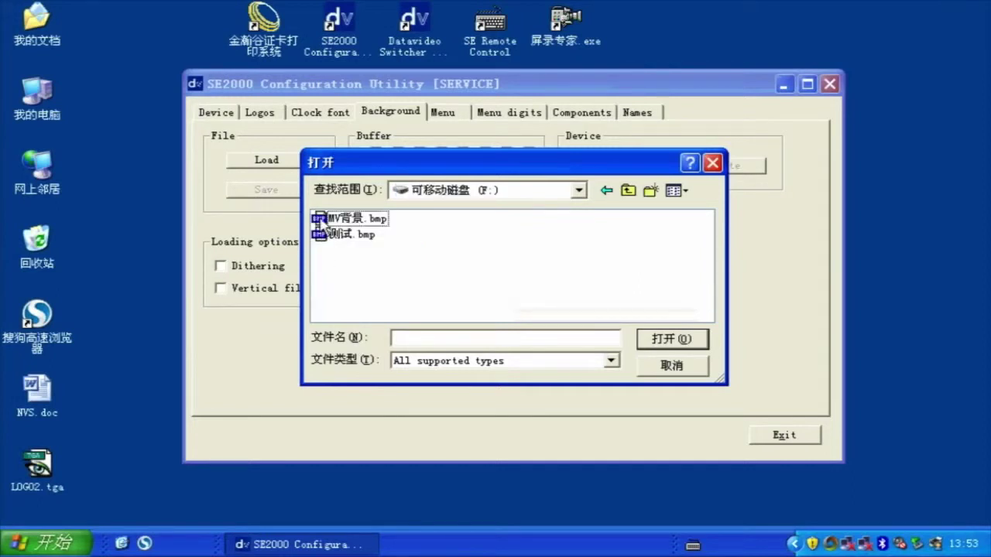
{"action": "left_click", "coordinate": [321, 220]}
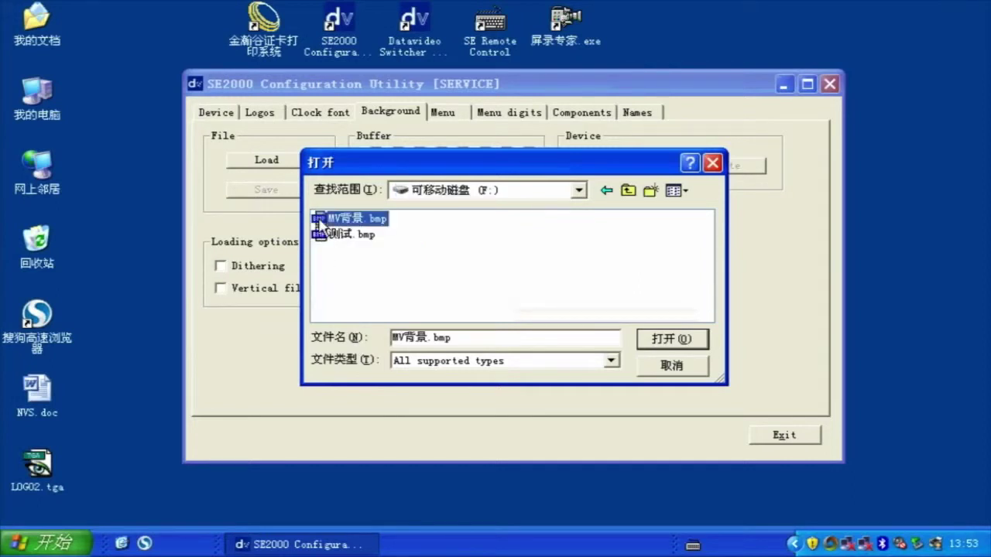
{"action": "left_click", "coordinate": [654, 342]}
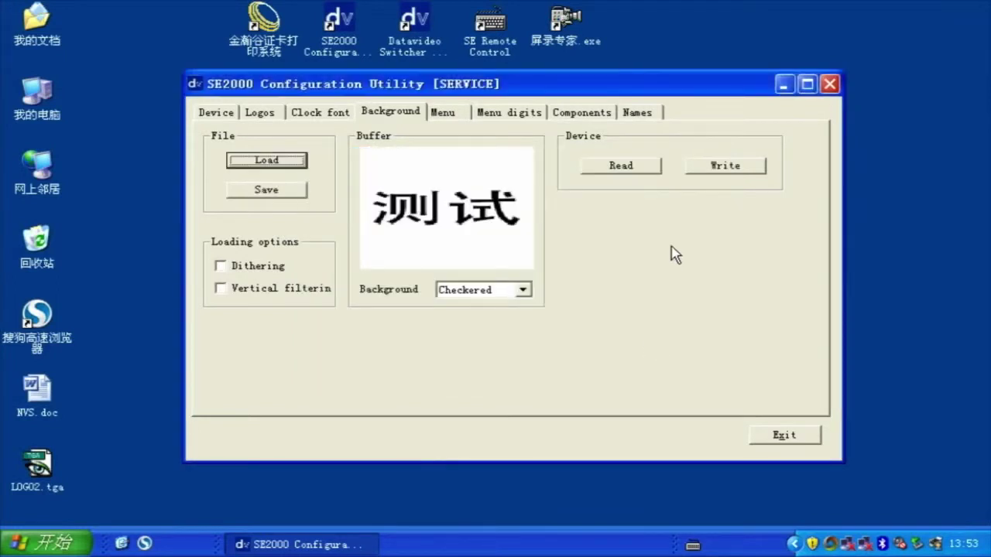
Write the buffered background to Slot #1 of the device and confirm the data transfer
{"action": "left_click", "coordinate": [720, 164]}
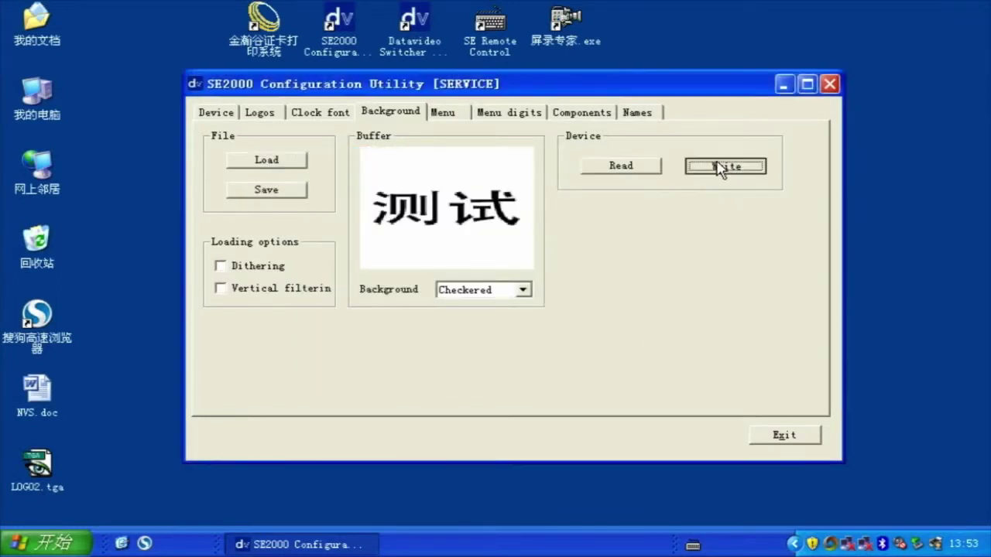
{"action": "left_click", "coordinate": [720, 186]}
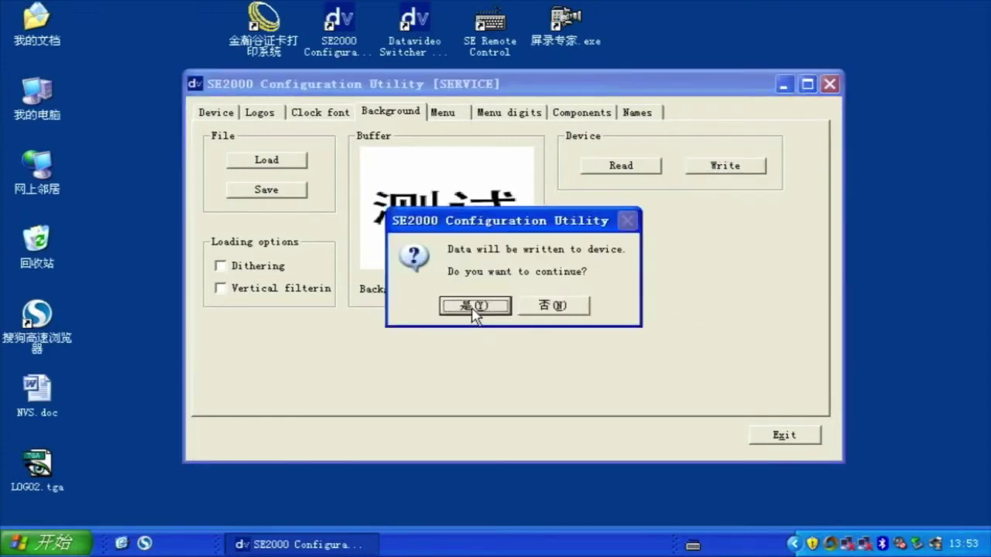
{"action": "left_click", "coordinate": [474, 306]}
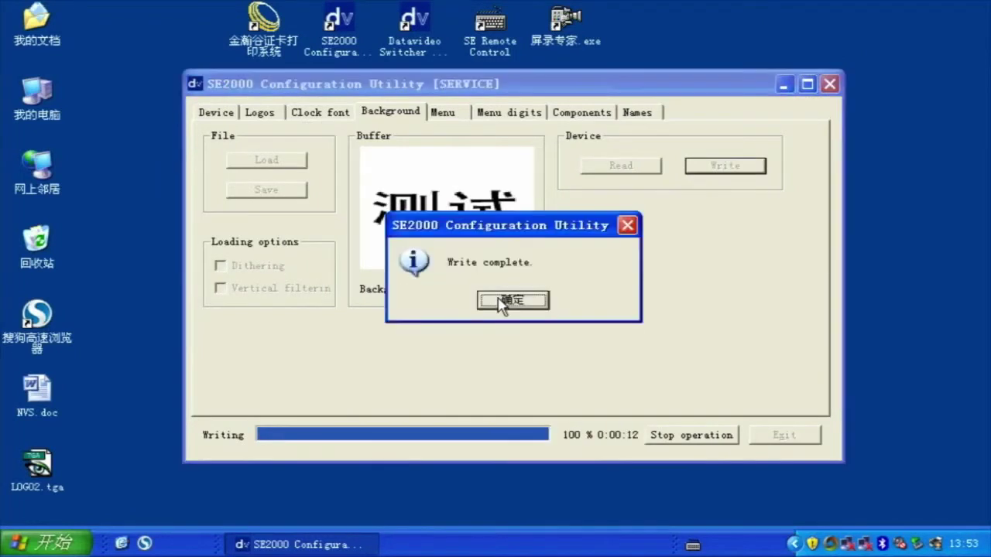
{"action": "left_click", "coordinate": [503, 303]}
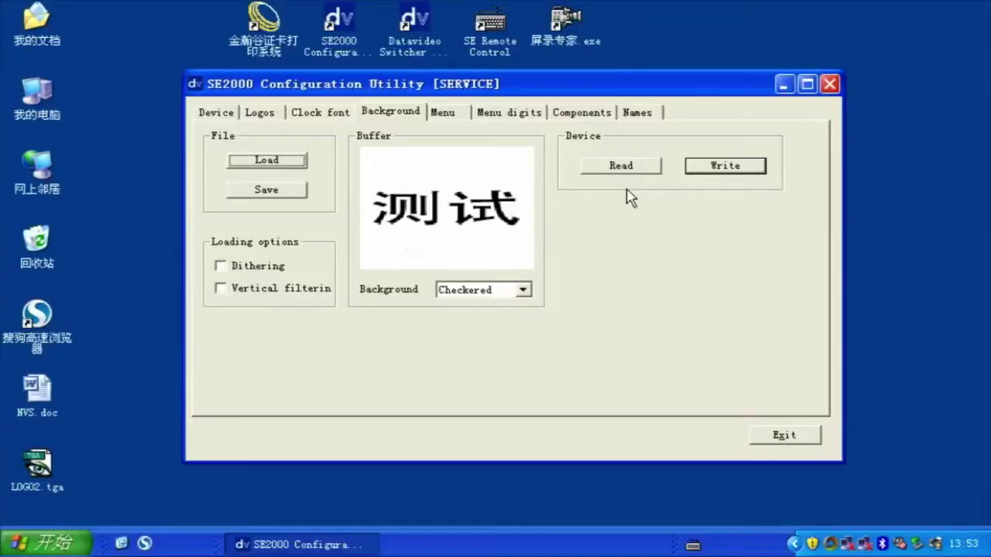
Export the device's Slot #2 background to the desktop as MV.tga and open the saved image
{"action": "left_click", "coordinate": [633, 167]}
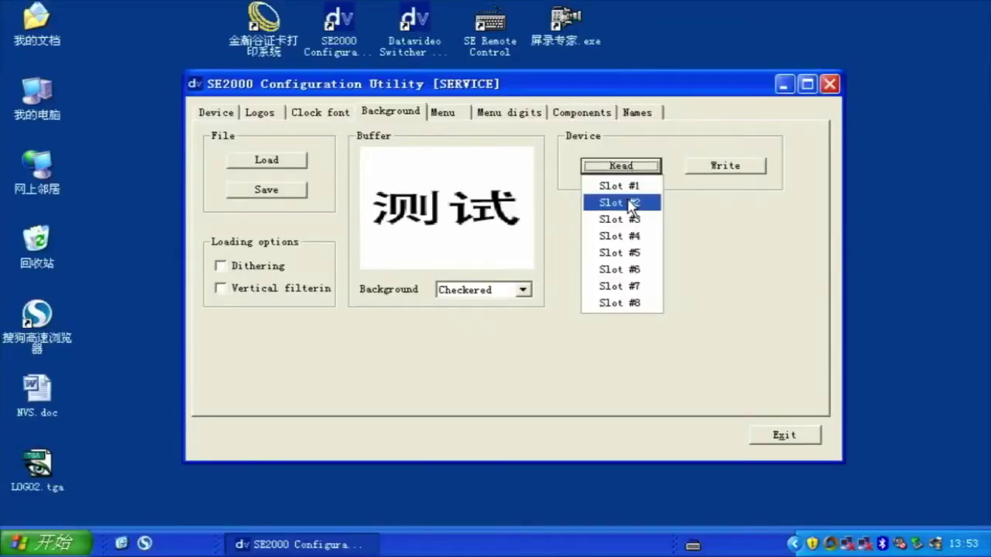
{"action": "left_click", "coordinate": [631, 204]}
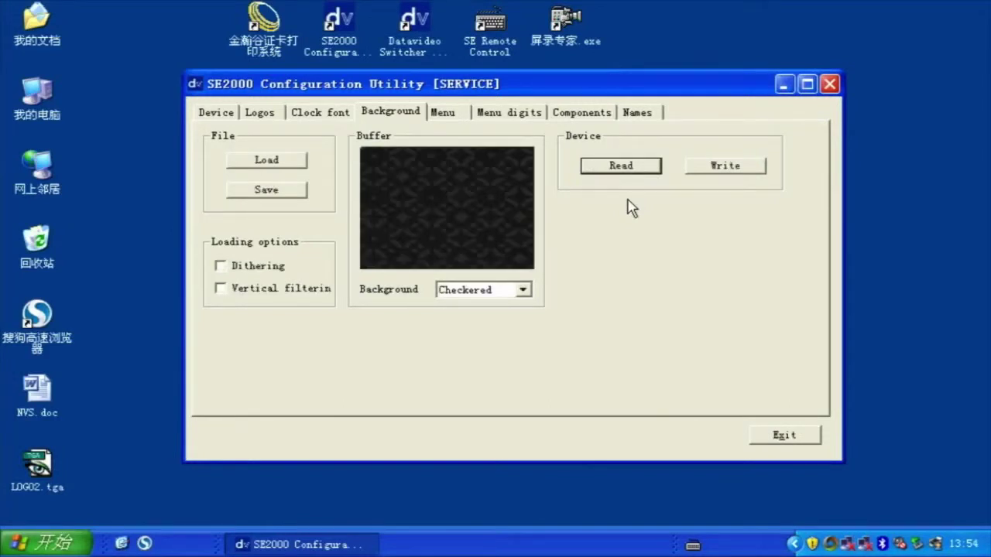
{"action": "left_click", "coordinate": [283, 195]}
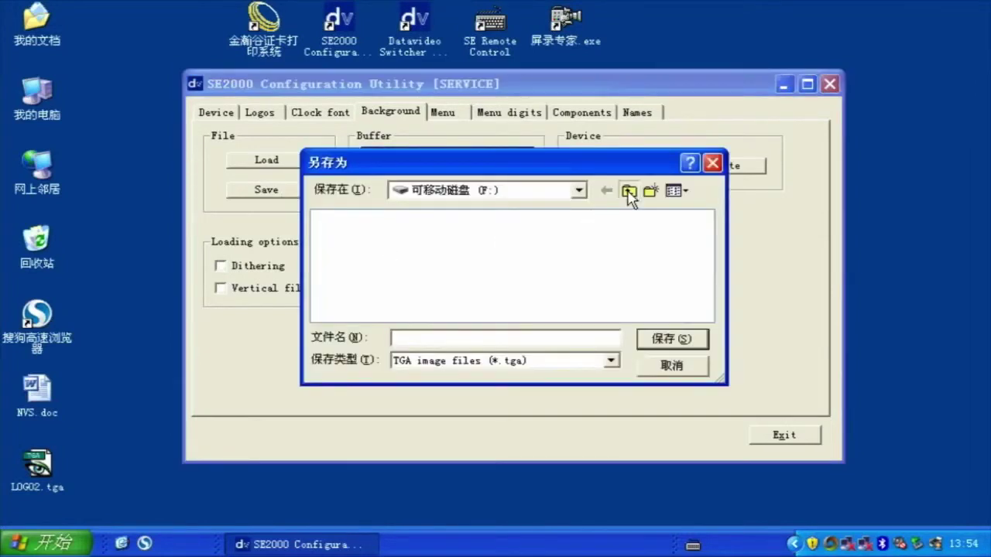
{"action": "double_click", "coordinate": [628, 190]}
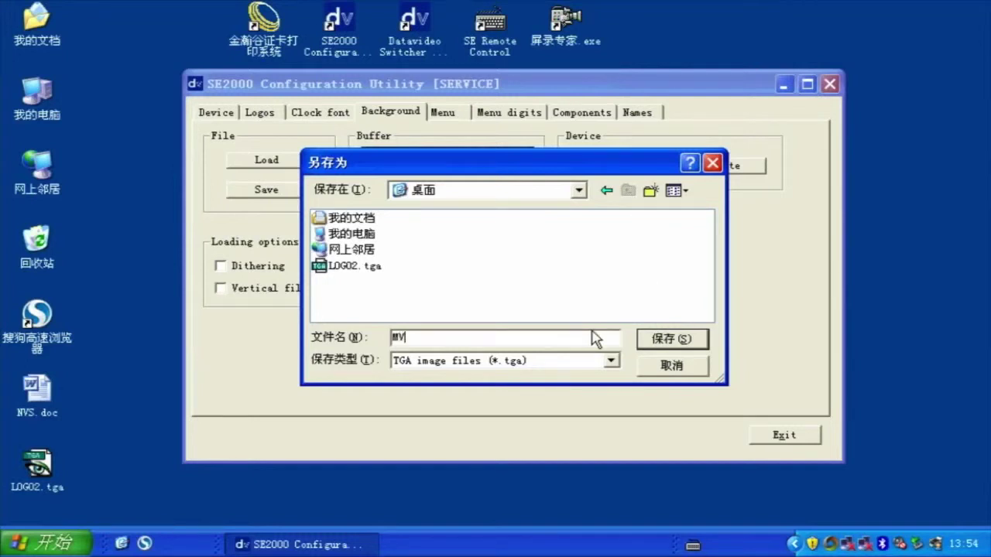
{"action": "left_click", "coordinate": [657, 340]}
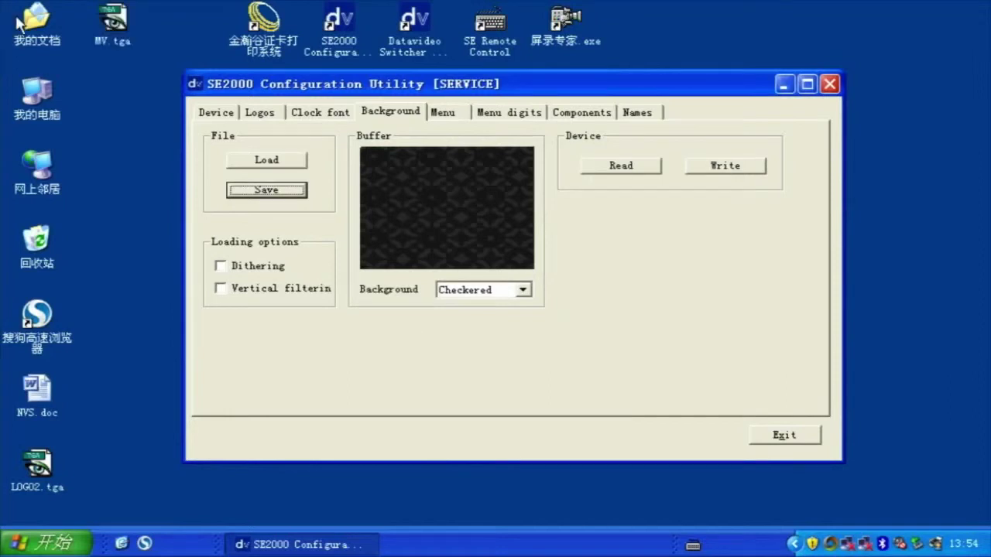
{"action": "left_click", "coordinate": [117, 21]}
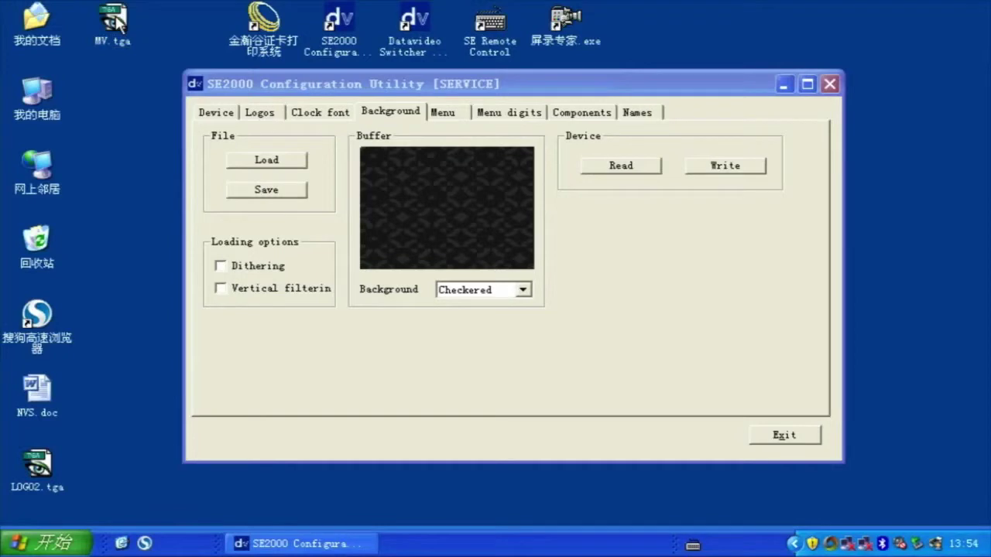
{"action": "double_click", "coordinate": [117, 22]}
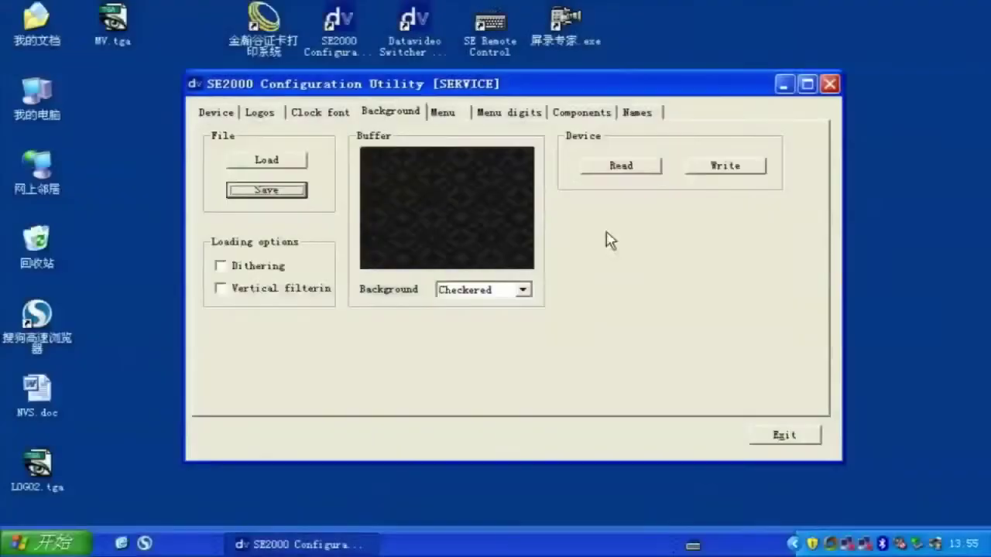
Read the IN 1 name from the device and replace its label text with 输入1 摄像机, padded with leading spaces to centre it
{"action": "left_click", "coordinate": [641, 120]}
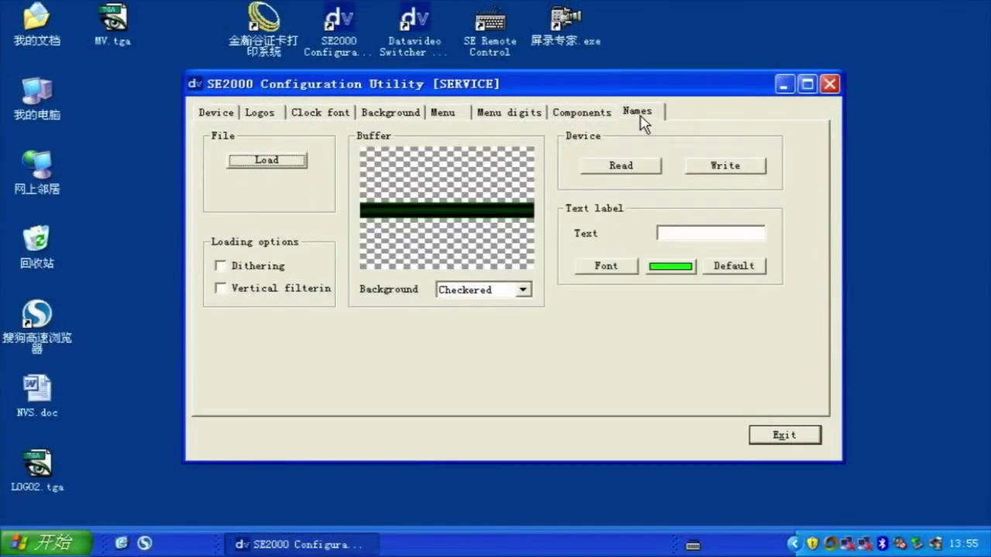
{"action": "left_click", "coordinate": [624, 167]}
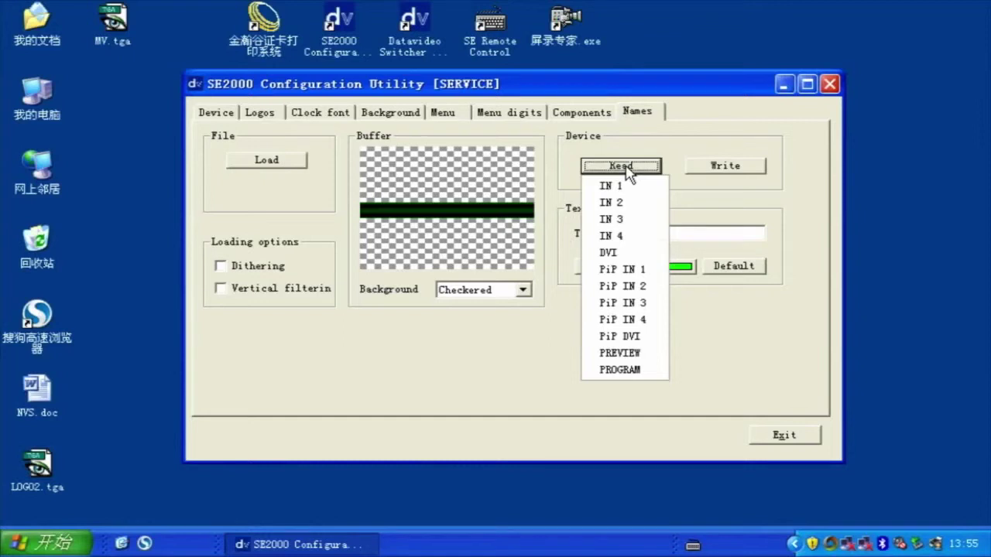
{"action": "left_click", "coordinate": [611, 186]}
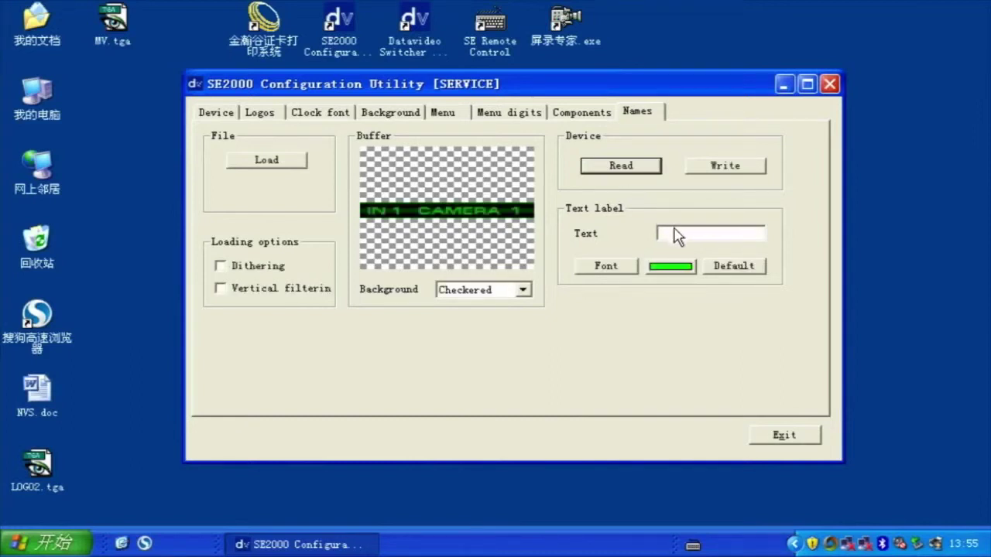
{"action": "type", "text": "输入1"}
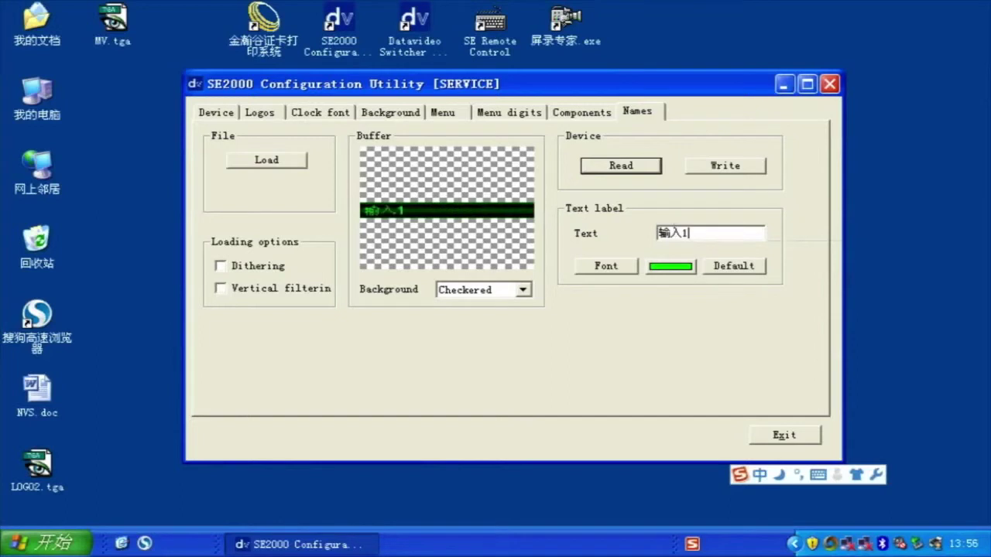
{"action": "type", "text": " 摄像机"}
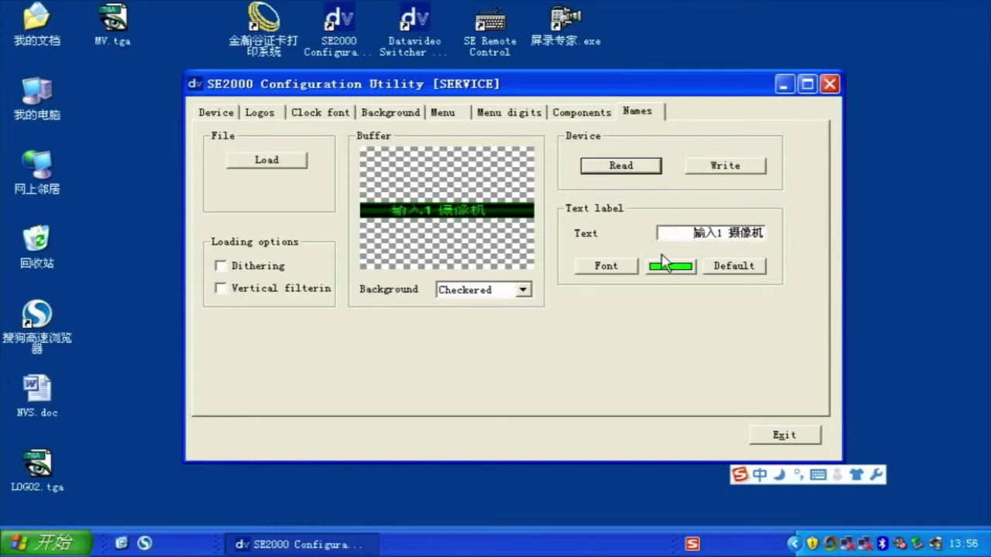
Write the edited name label to IN 1 on the device and confirm the data transfer
{"action": "left_click", "coordinate": [731, 163]}
{"action": "left_click", "coordinate": [722, 189]}
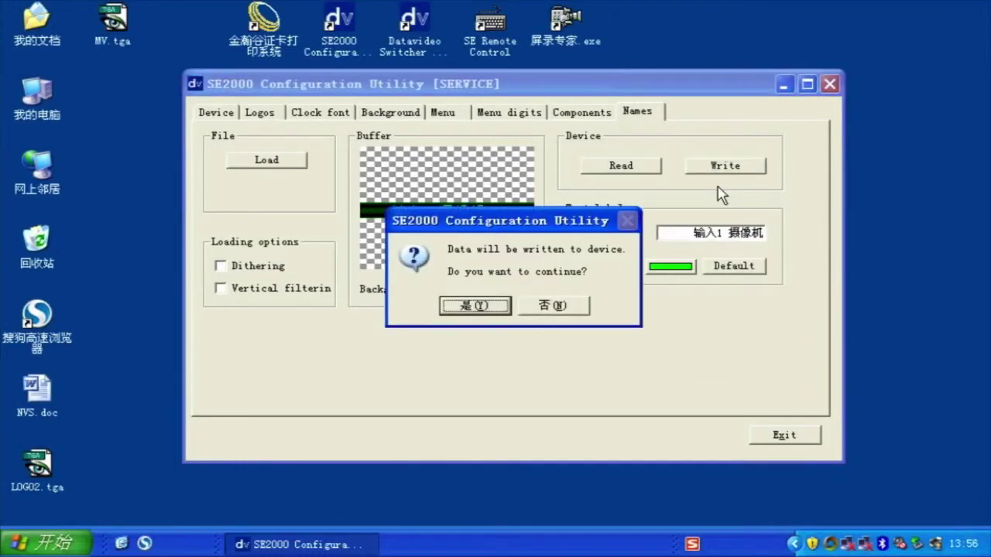
{"action": "left_click", "coordinate": [481, 308]}
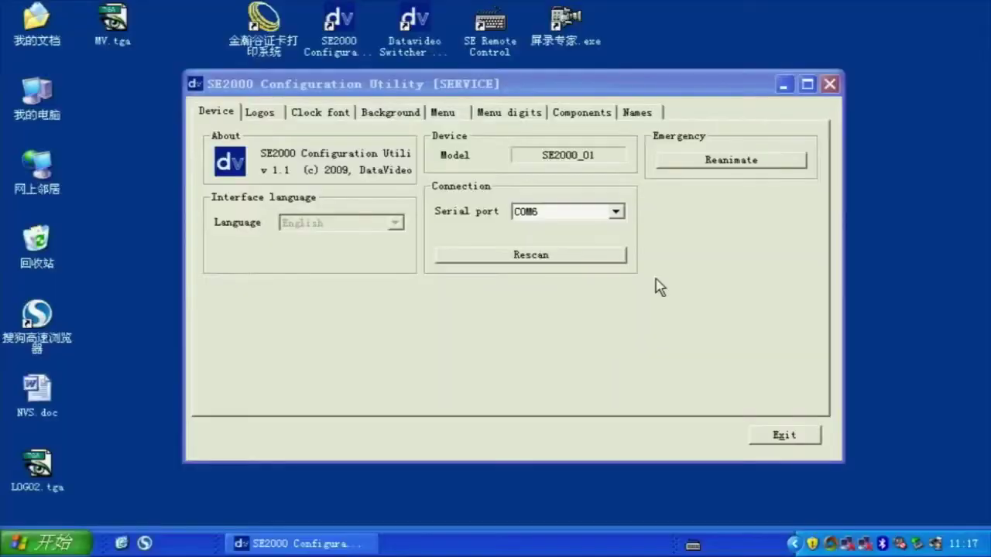
Reanimate the SE2000_01 device and confirm writing the default memory contents
{"action": "left_click", "coordinate": [729, 163]}
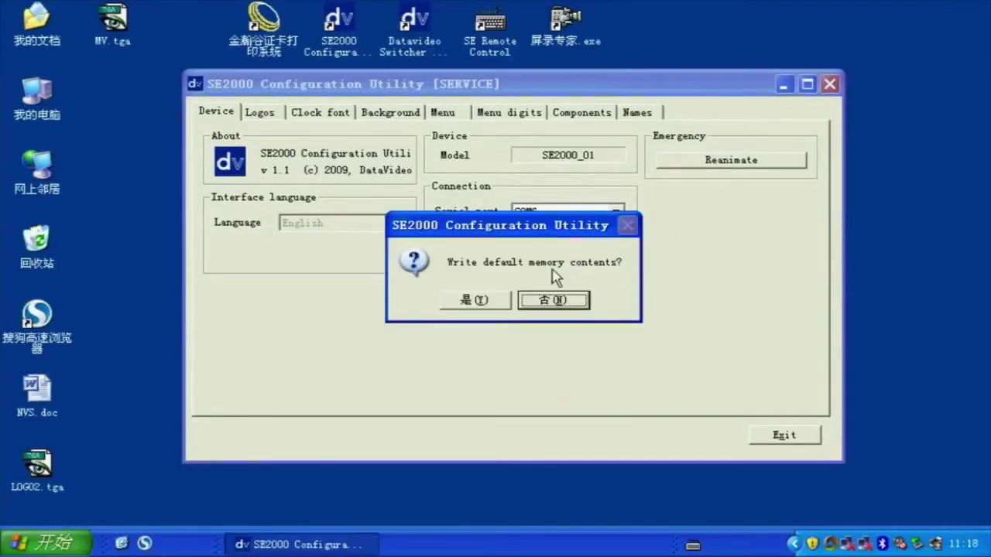
{"action": "left_click", "coordinate": [482, 302]}
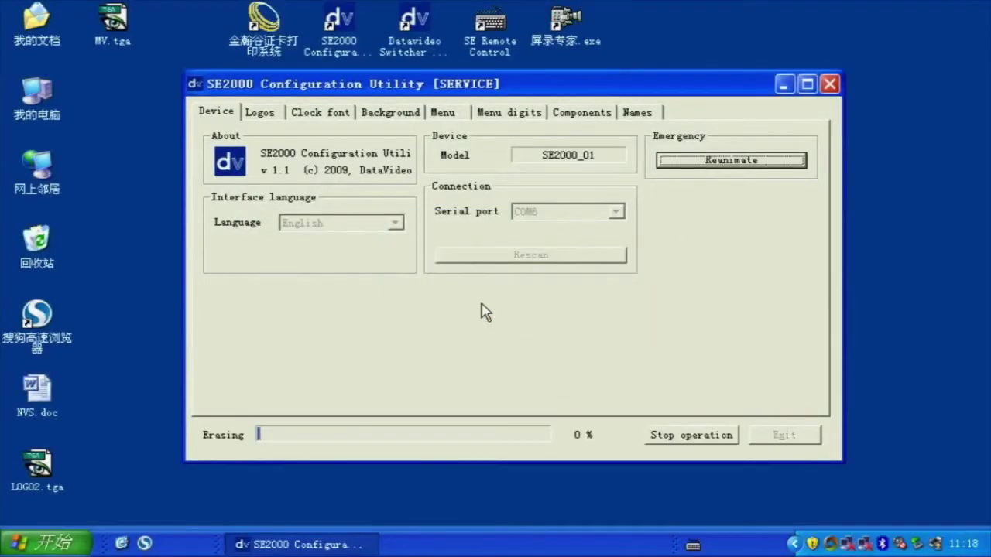